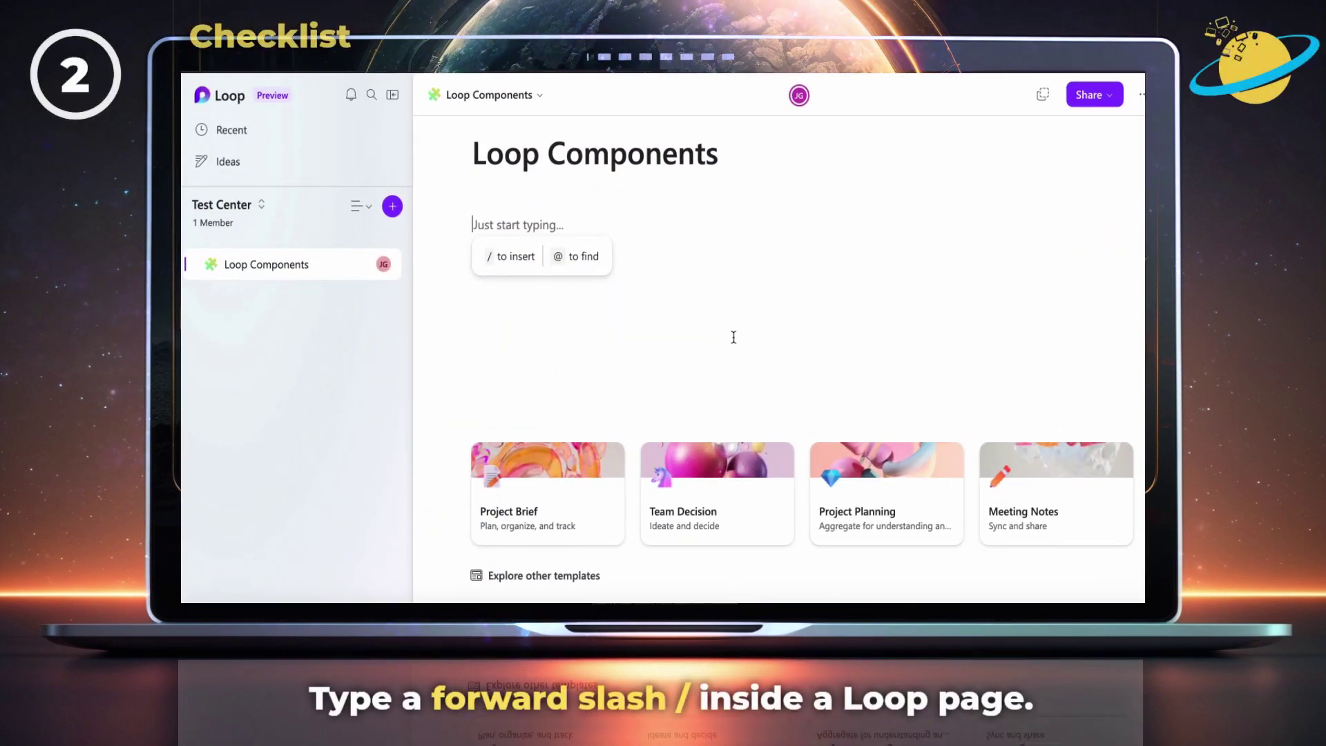
Step: Insert a checklist on the Loop Components page with the first item "Define project scope and goals"
type("/")
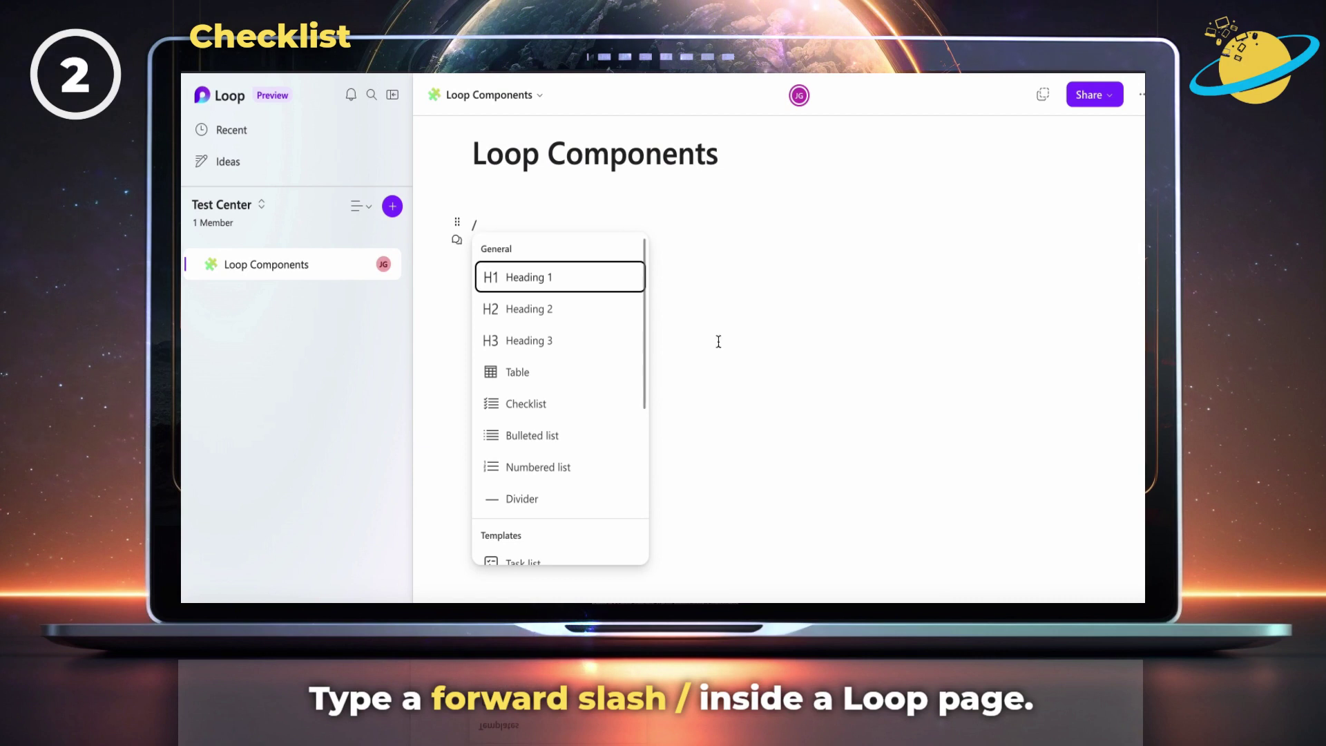
left_click(595, 405)
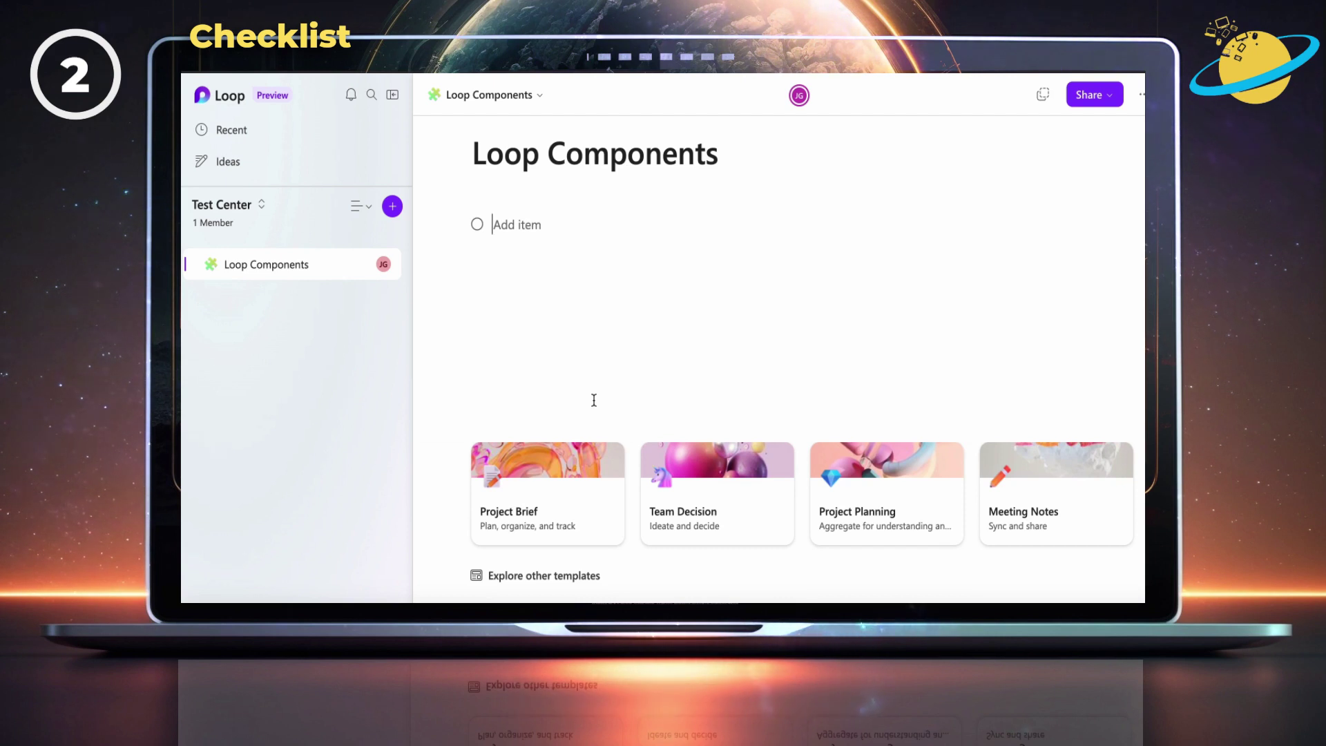
type("Define projec")
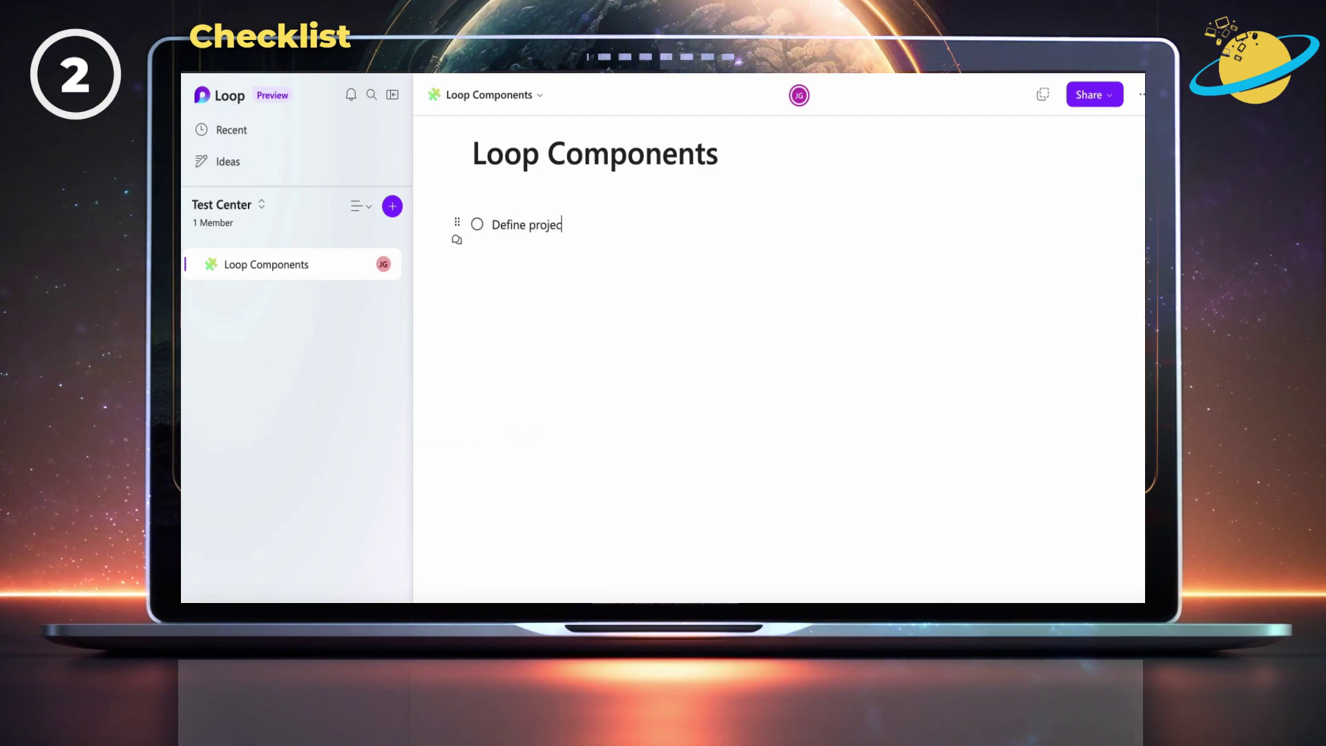
type("t scope a")
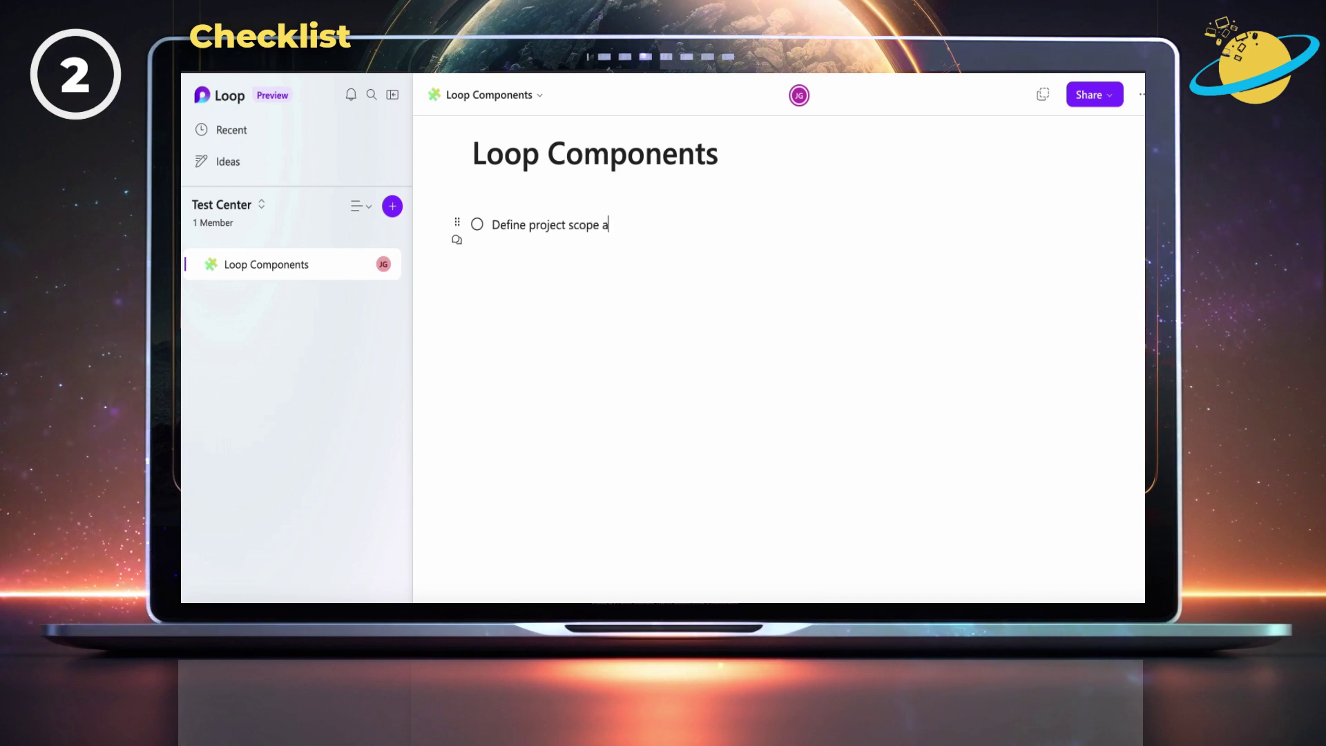
type("nd goals")
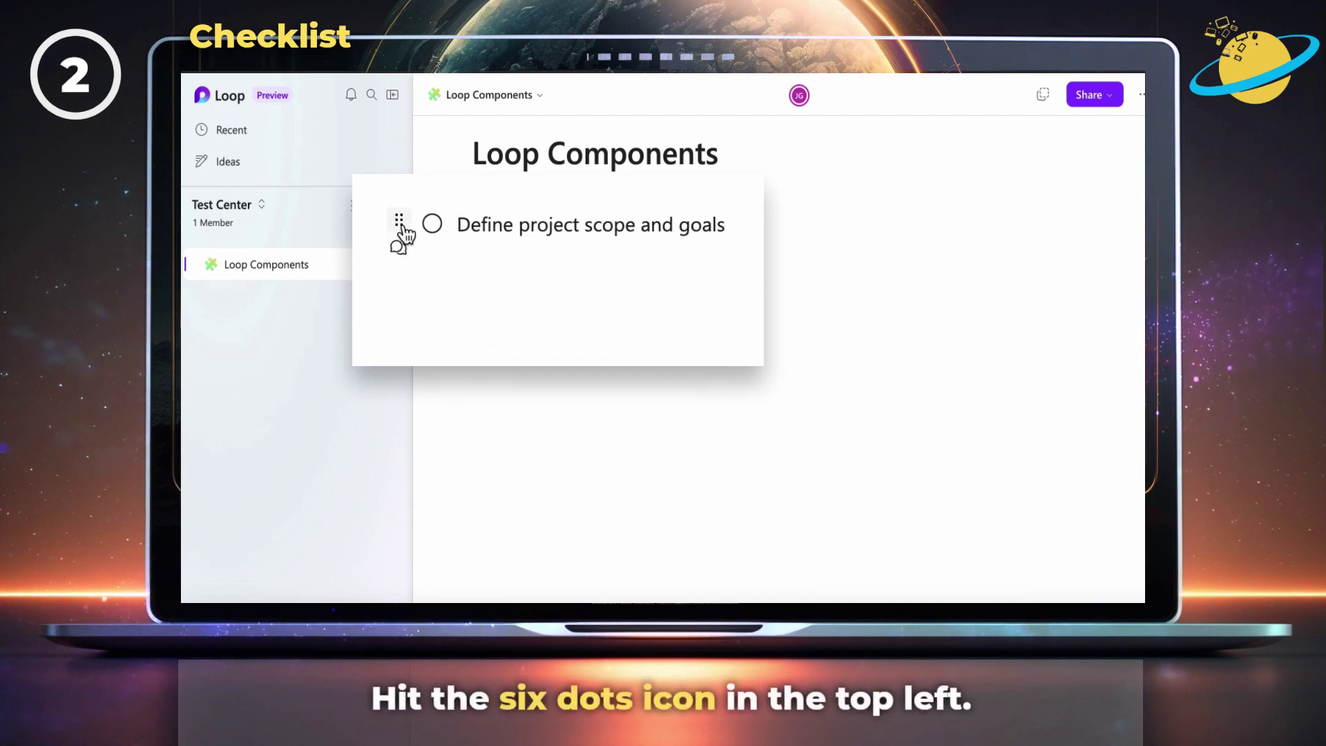
Step: Convert the checklist into a Loop component and add nine items from "Identify project stakeholders and their roles" to "Evaluate project outcomes and lessons learned for future improvements"
left_click(400, 221)
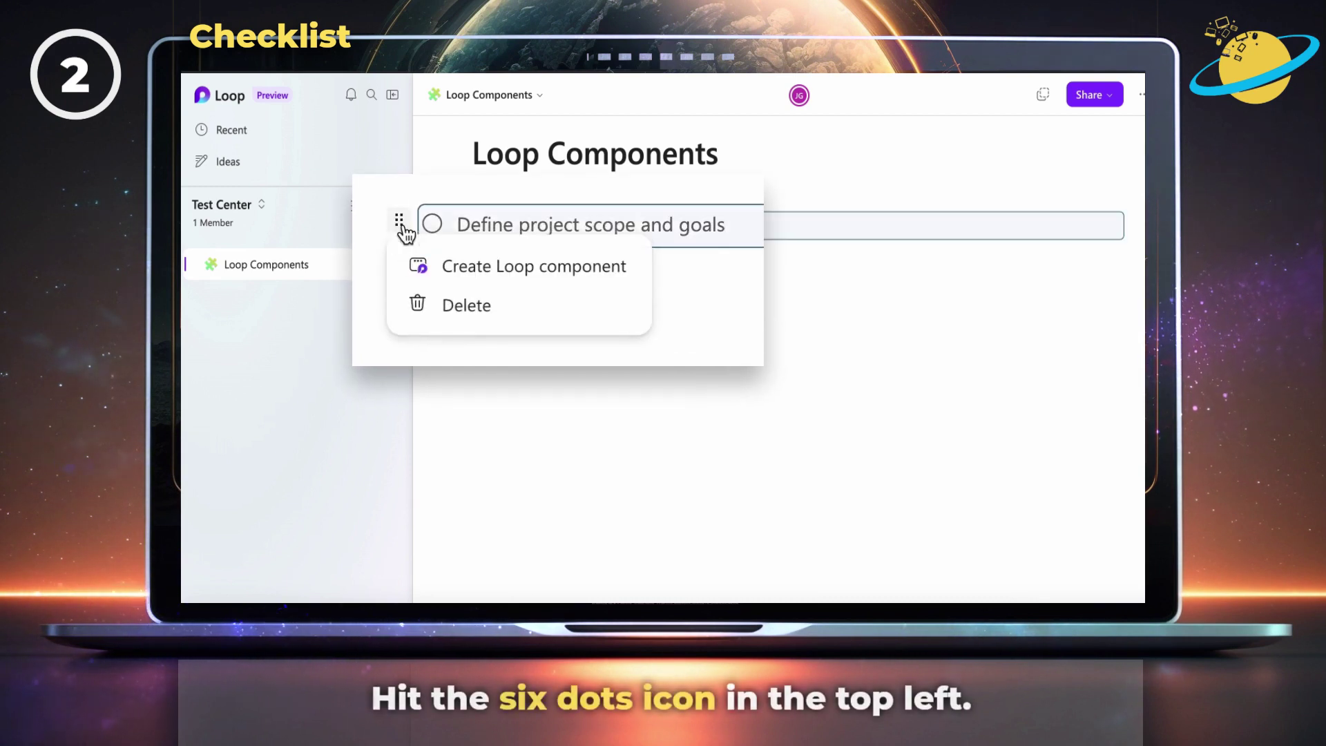
left_click(505, 269)
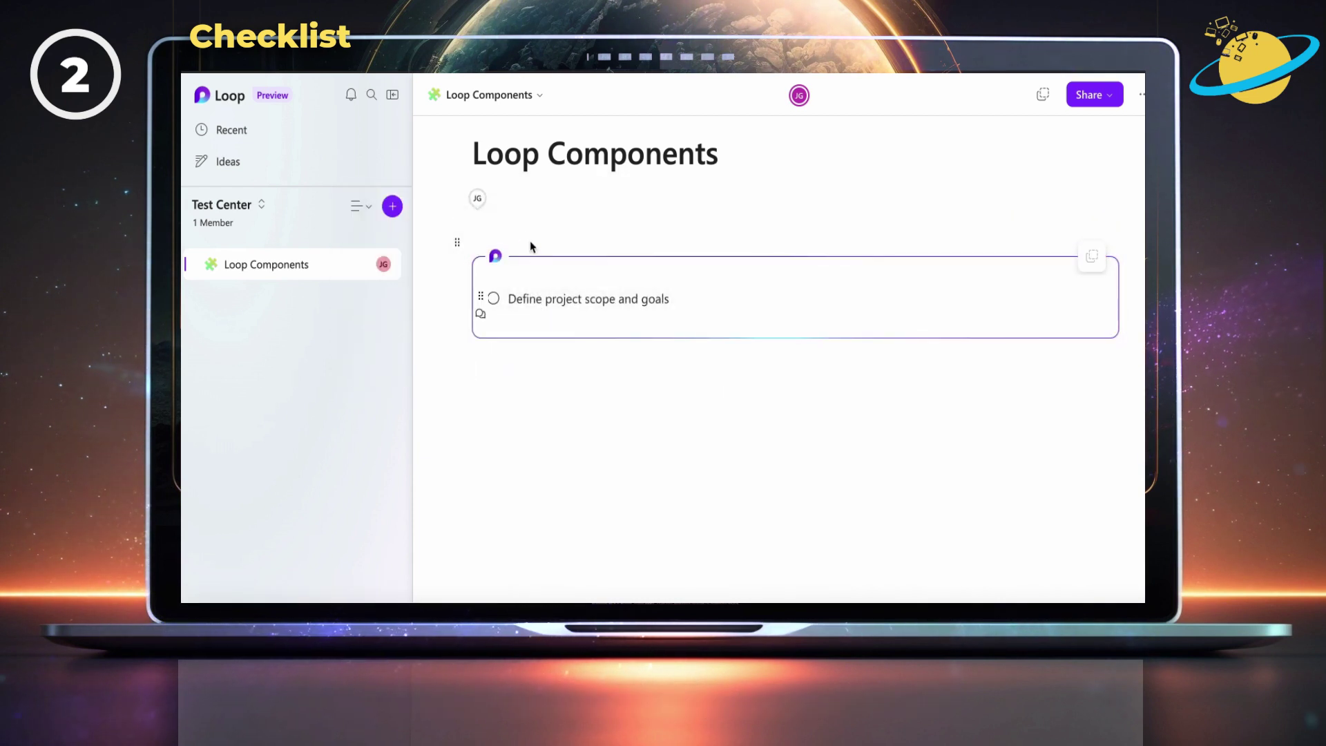
left_click(680, 302)
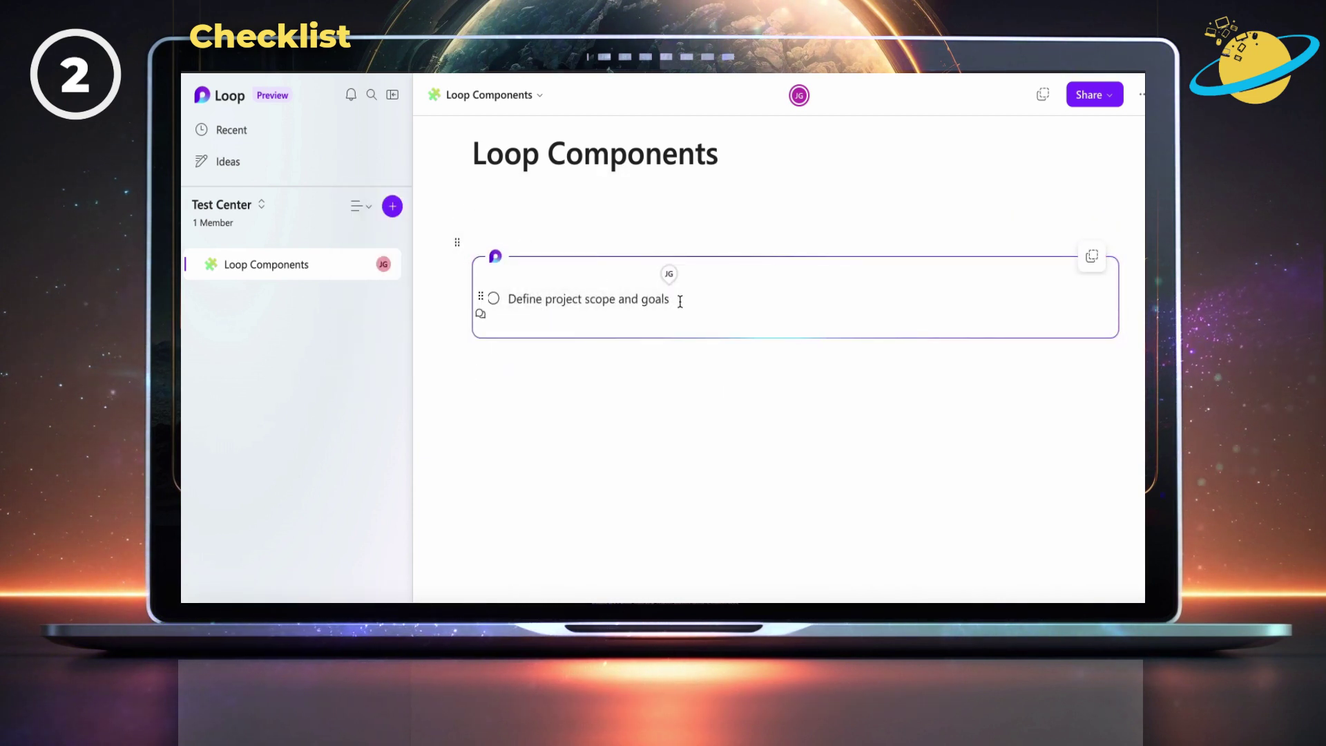
key("Return")
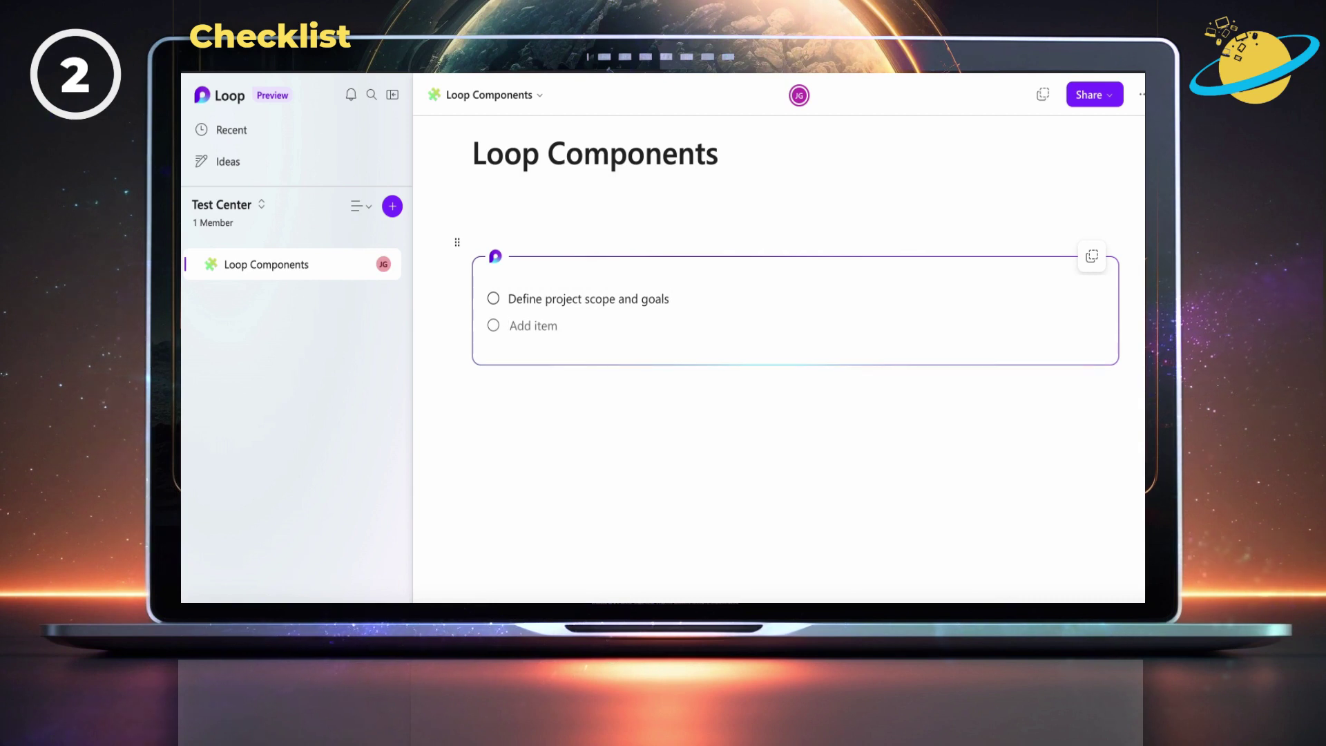
type("Identify project stakeholders and their roles Develop project timeline and milestones Create a project budget and allocate resources Define project deliverables and acceptance criteria Determine project risks and develop a risk management plan Establish communication and reporting protocols Define project metrics for success and measure progress Conduct regular project status meetings Evaluate project outcomes and lessons learned for future improvements")
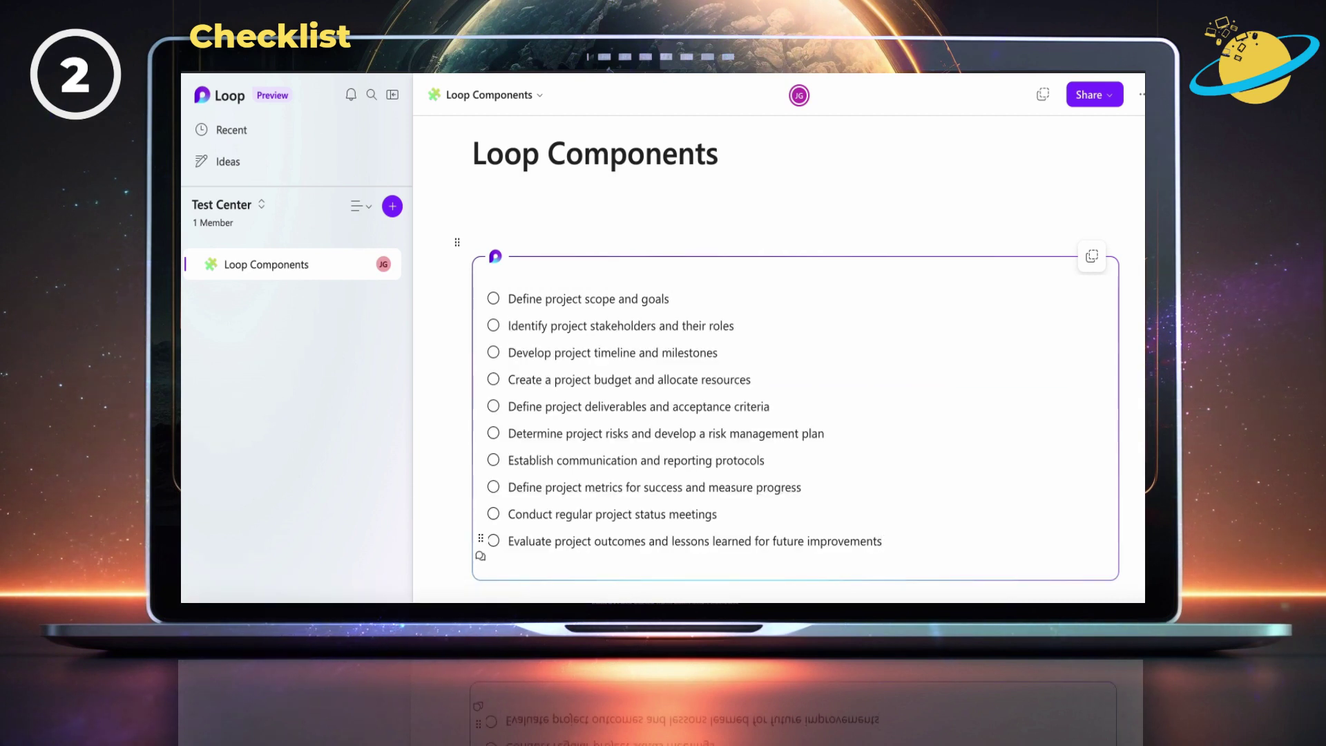
Step: Post the comment "Also define project roles and responsibilities." on the "Define project deliverables and acceptance criteria" item
scroll(849, 340, "down", 2)
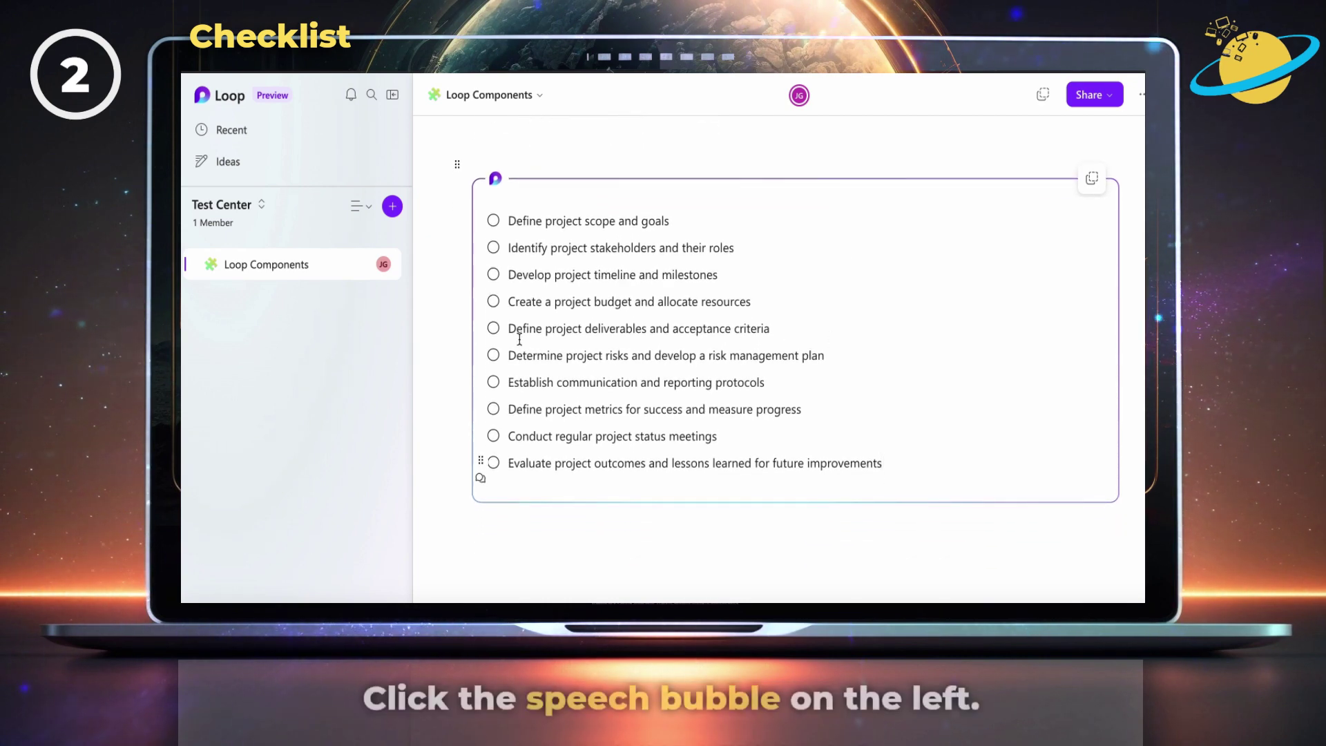
left_click(482, 332)
mouse_move(427, 338)
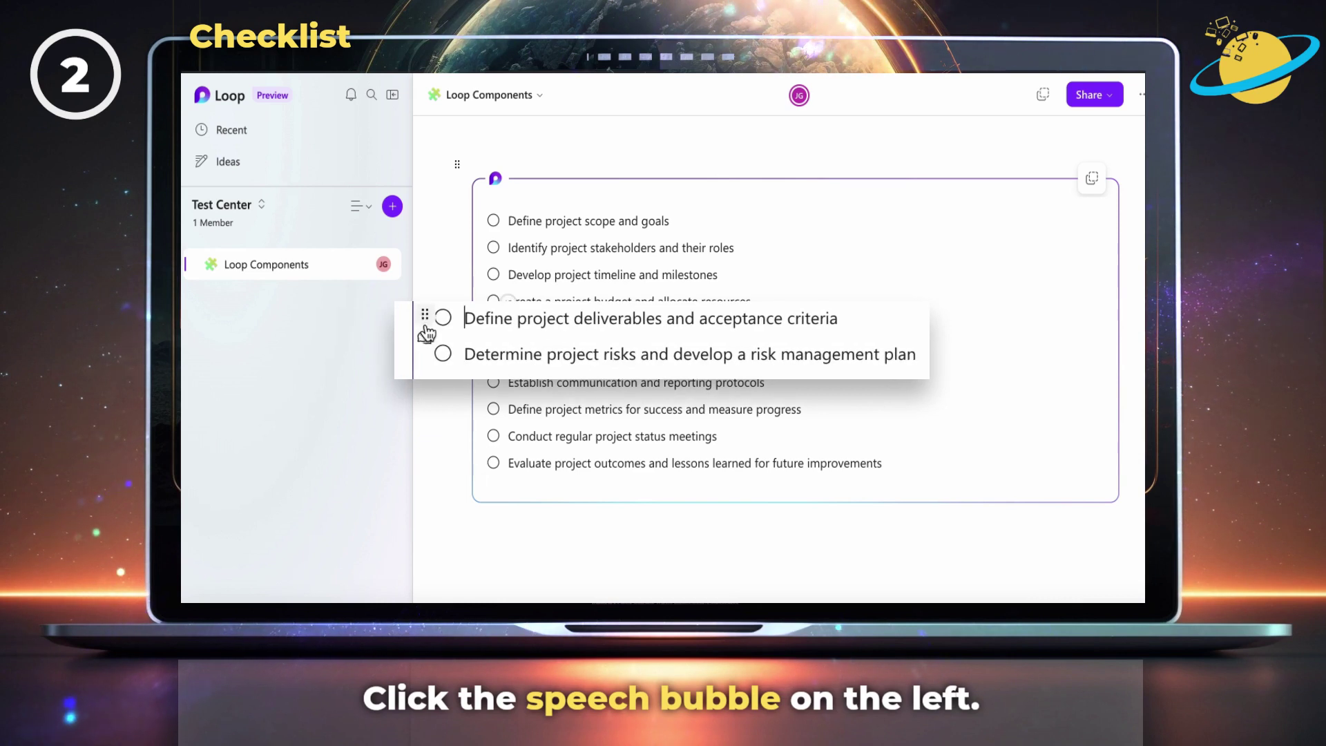
left_click(425, 340)
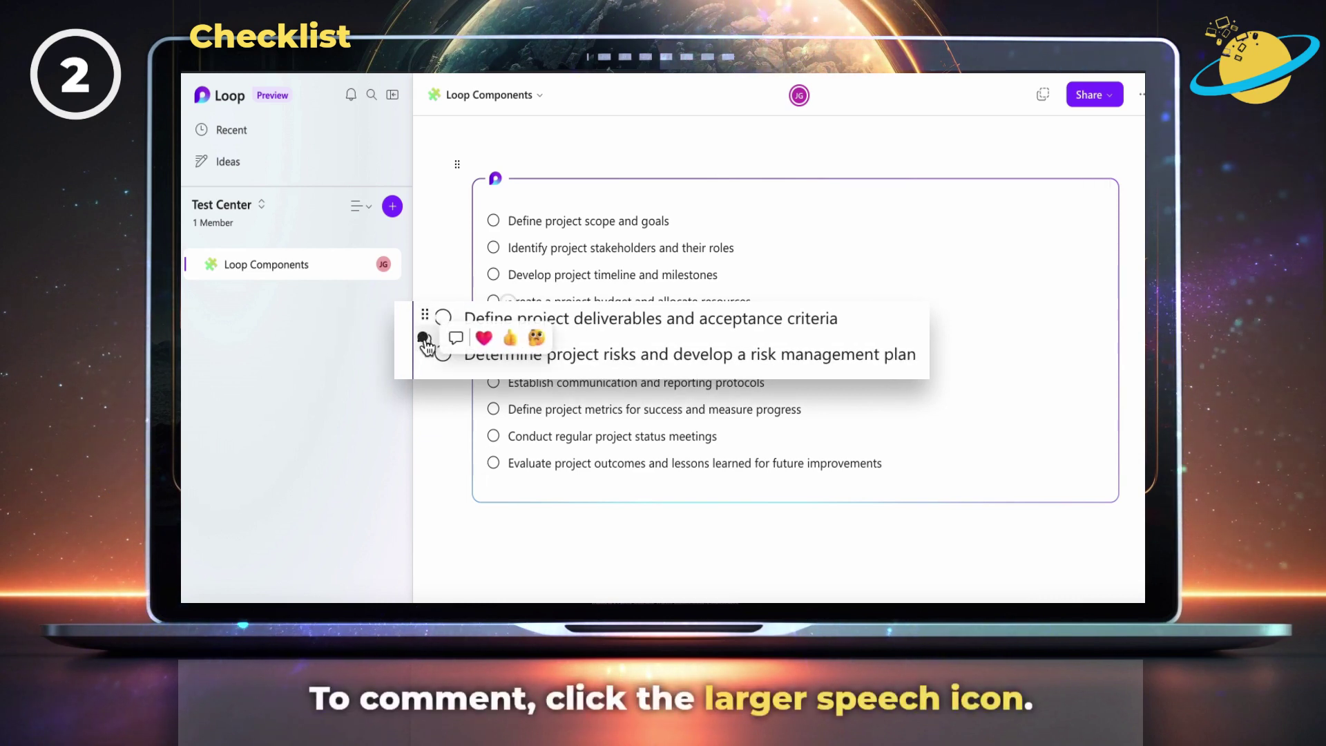
left_click(503, 344)
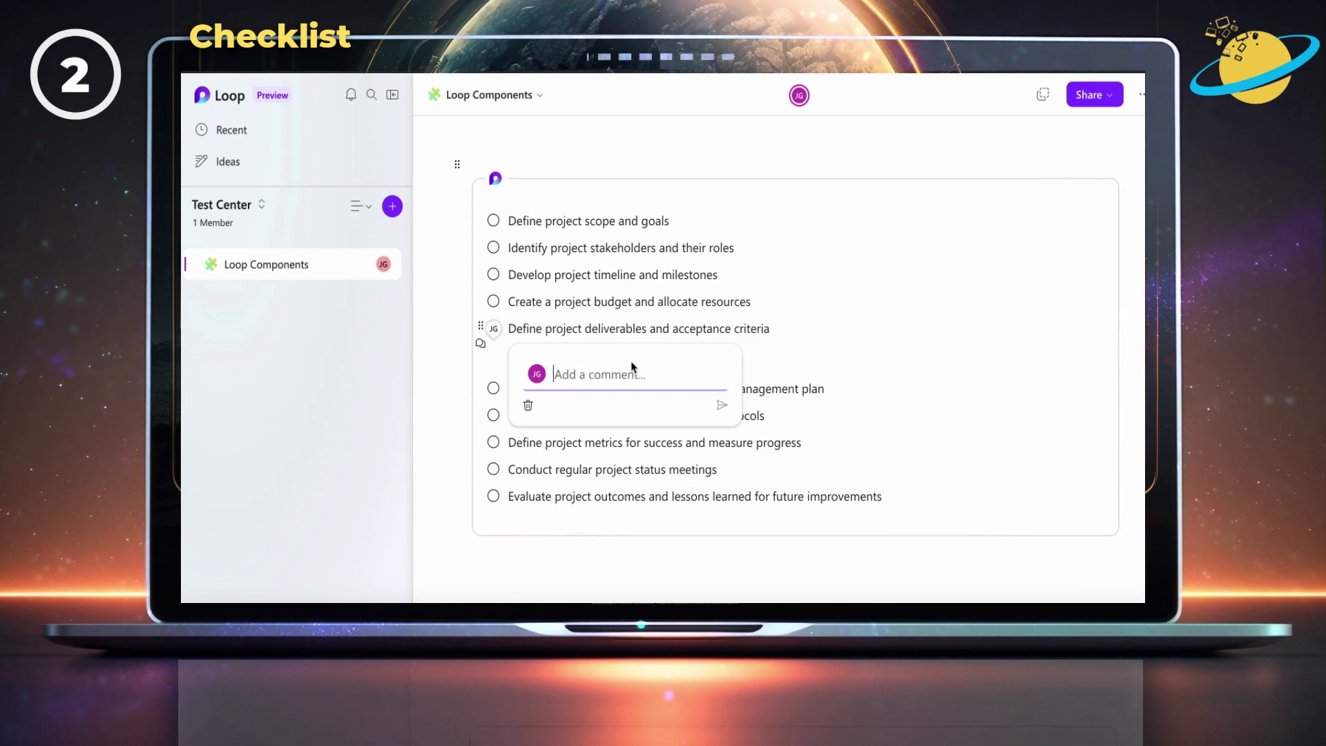
type("Als")
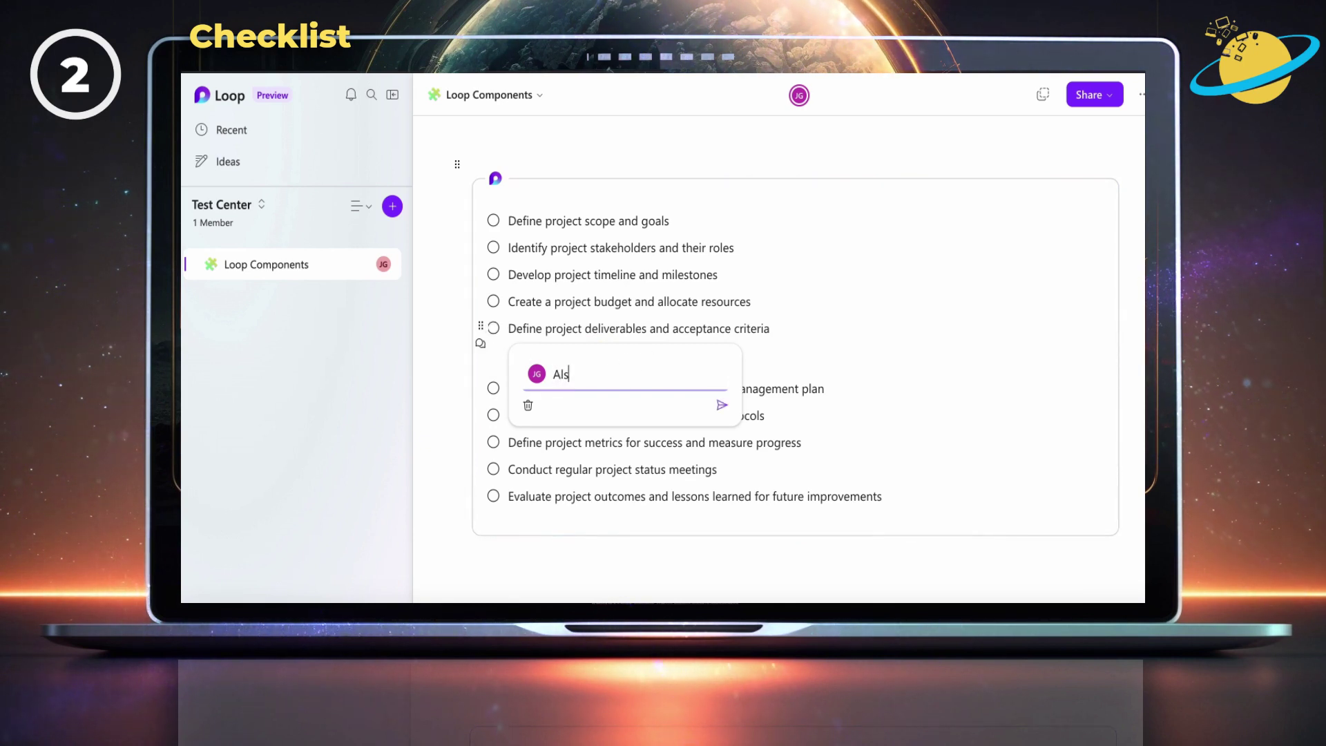
type("o define project roles")
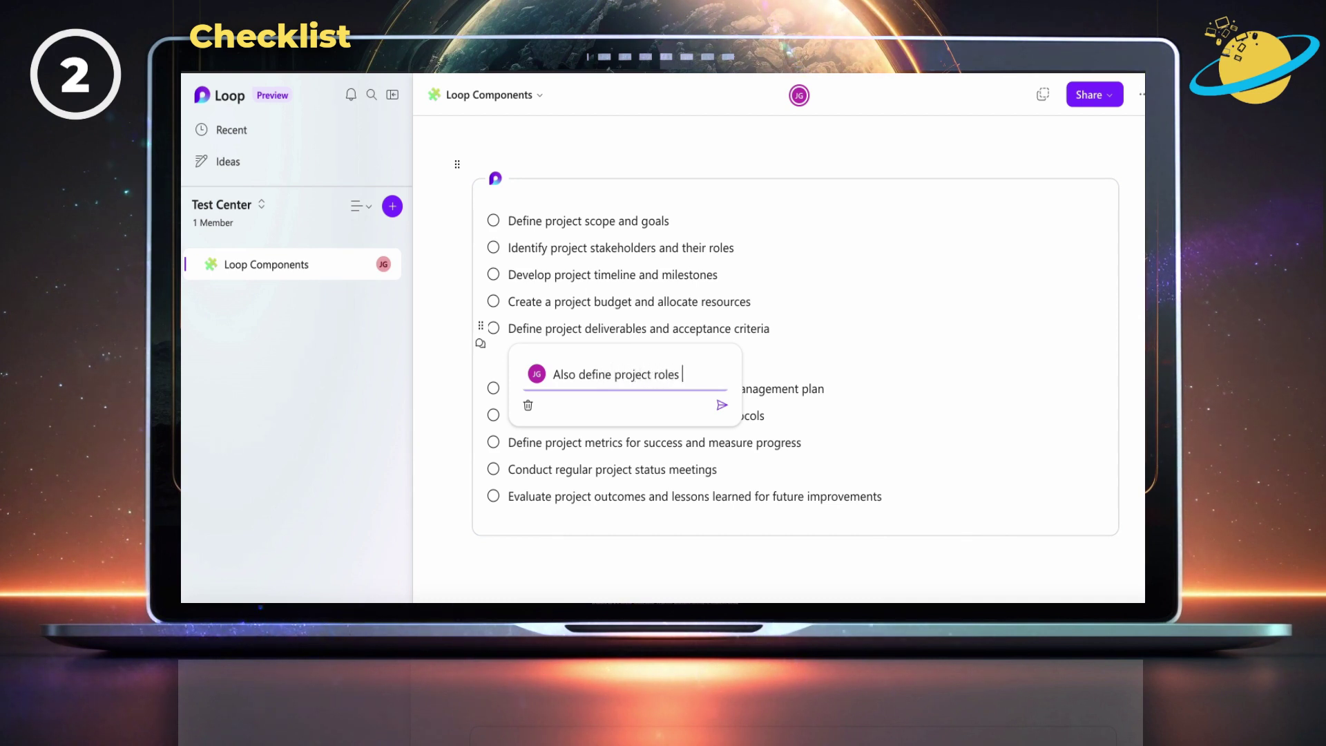
type("and respon")
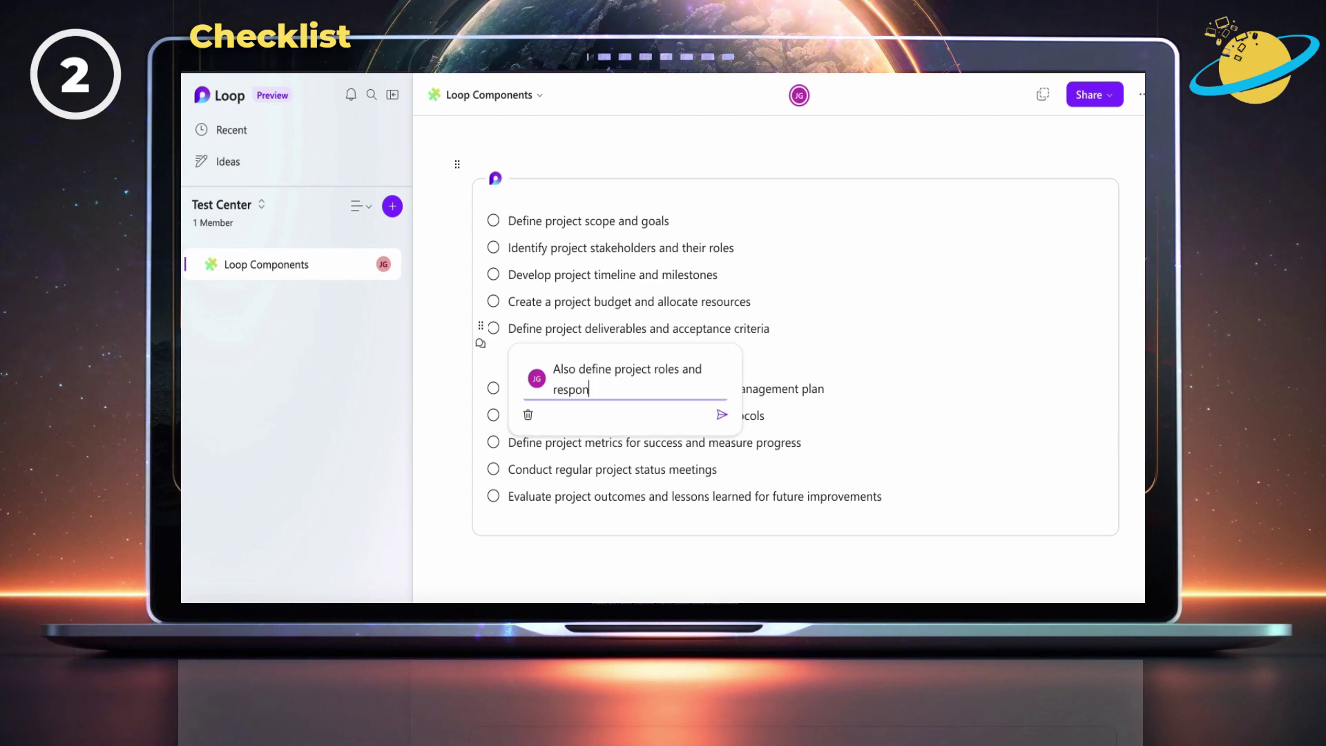
type("sibili")
key("Tab")
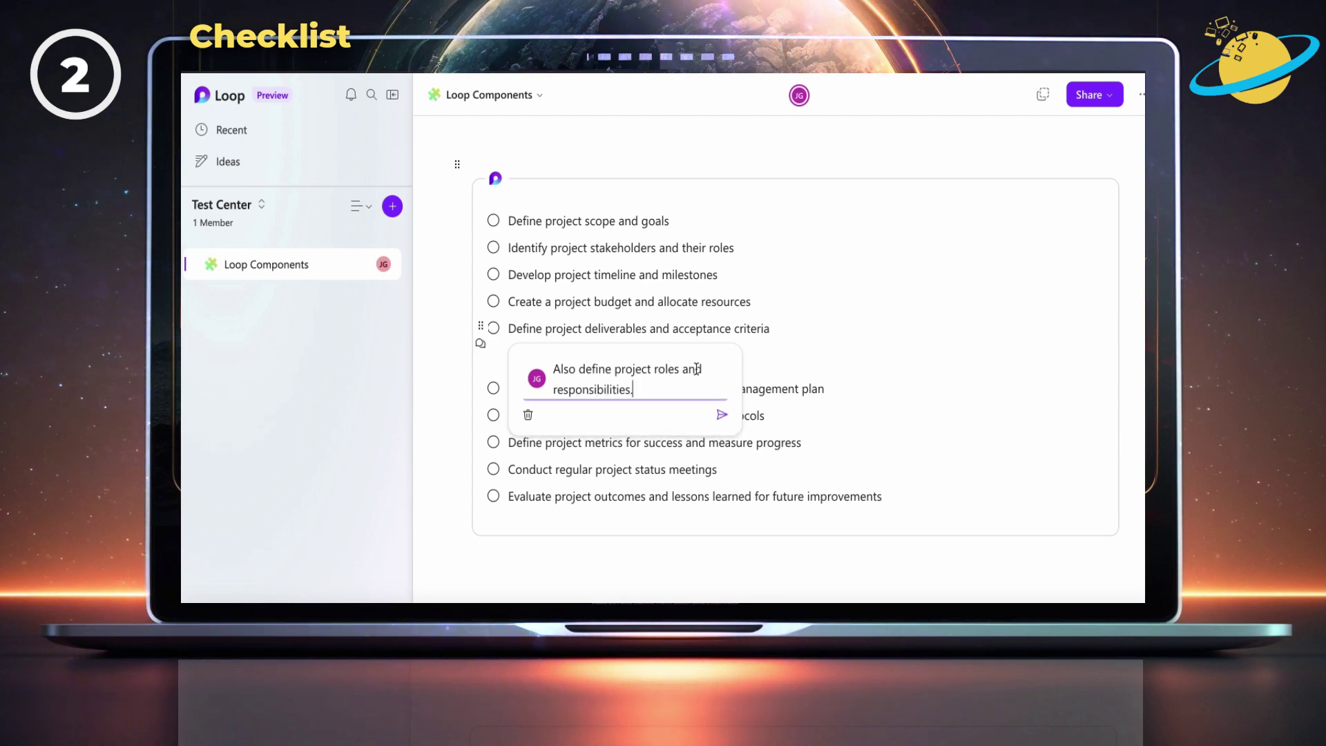
left_click(722, 416)
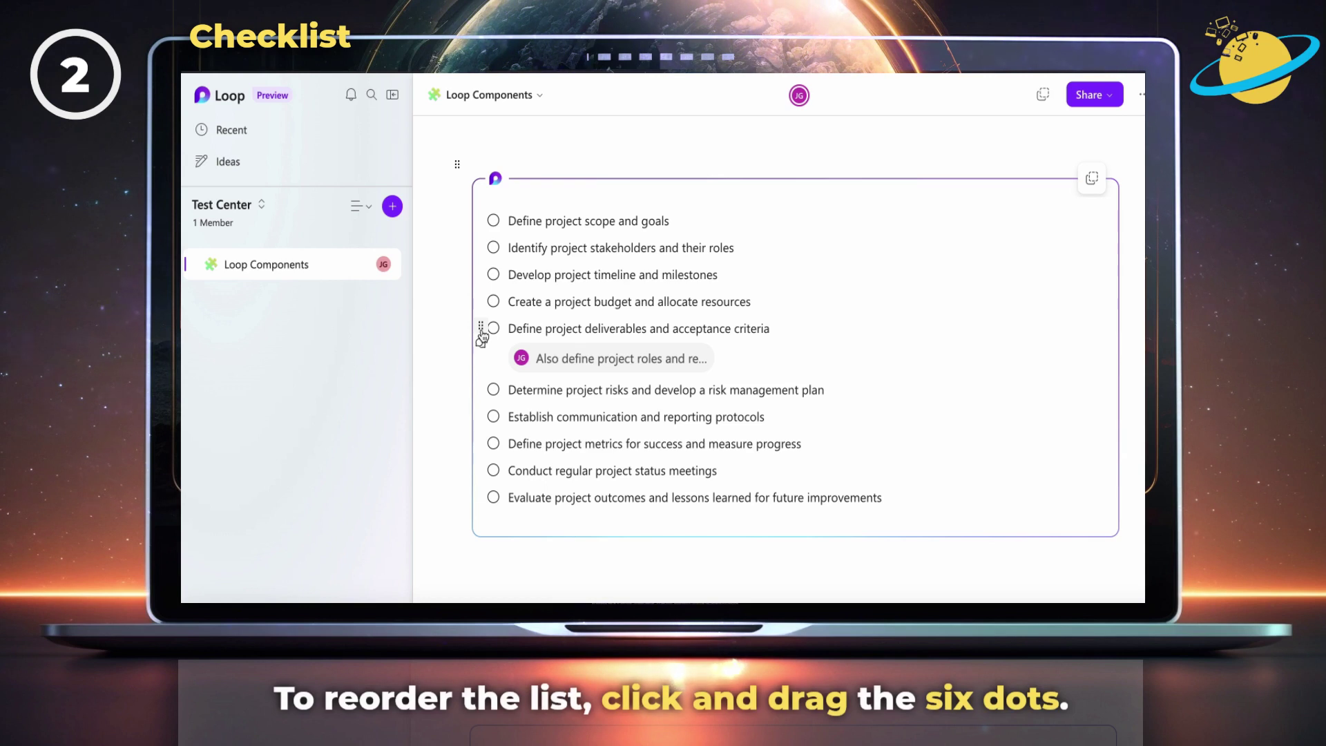
Step: Move the project deliverables item above "Create a project budget and allocate resources" and mark the first three checklist items as complete
left_click_drag(481, 333, 483, 287)
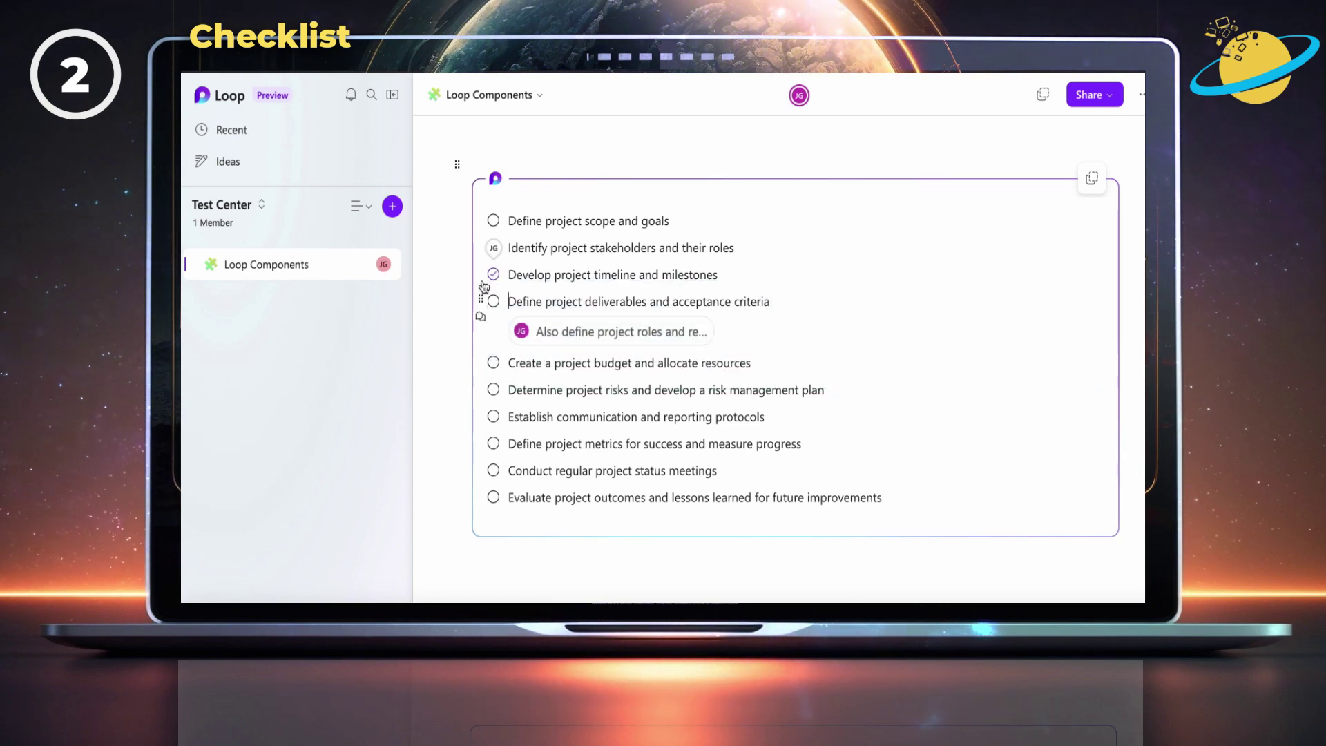
left_click(494, 221)
left_click(494, 248)
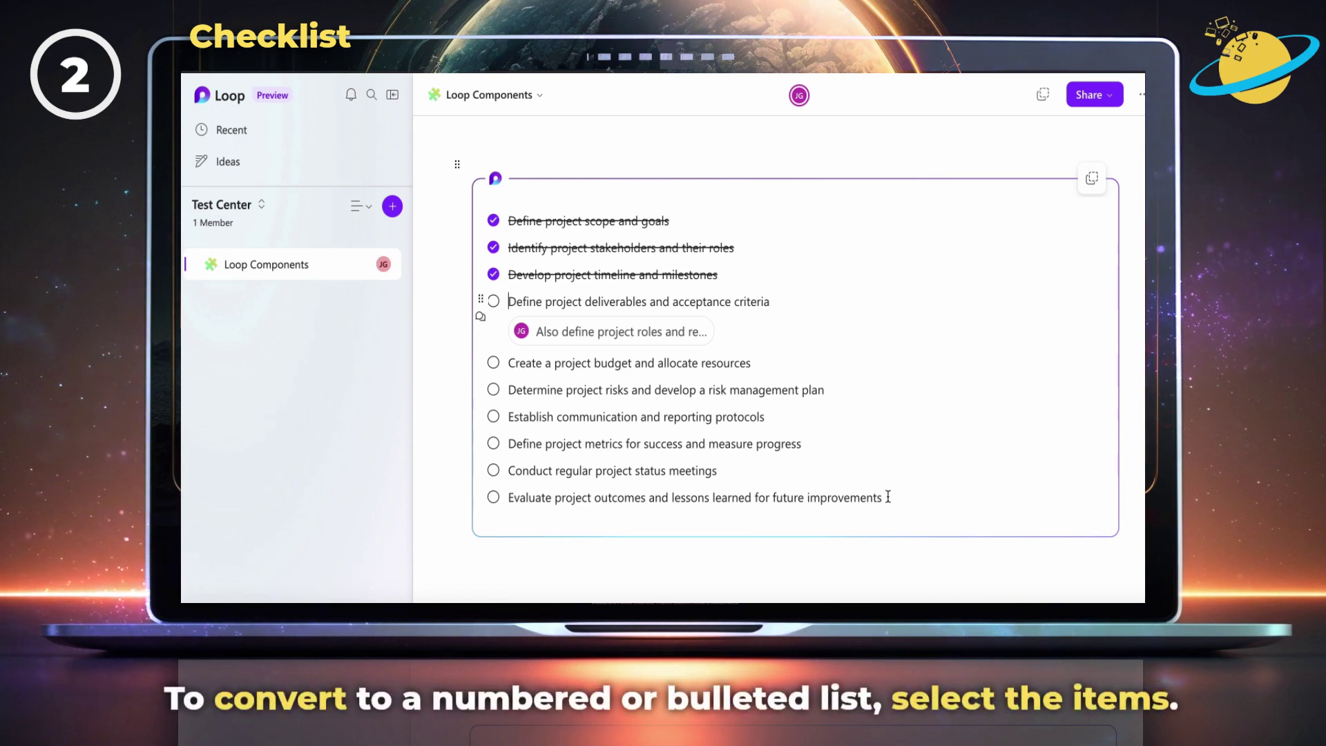
Step: Convert all the checklist items in the component into a numbered list
left_click_drag(888, 497, 524, 215)
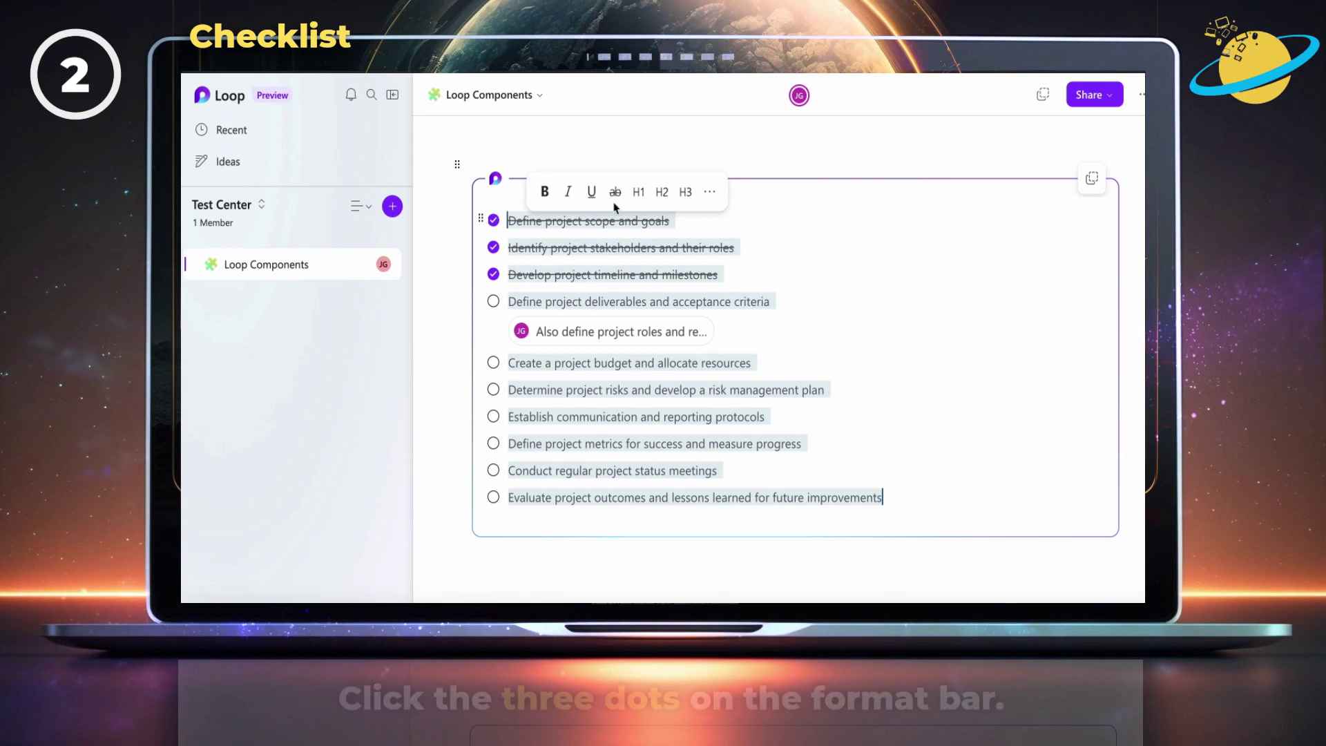
left_click(713, 194)
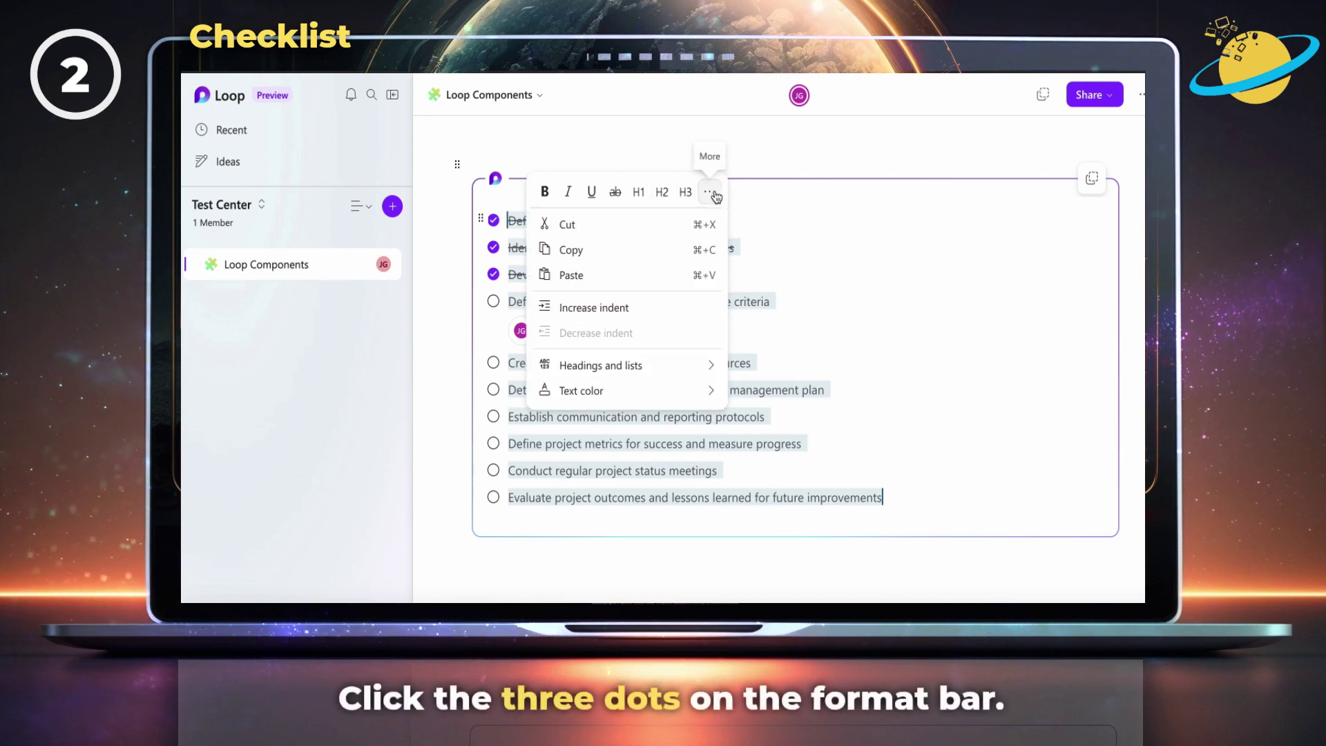
mouse_move(689, 370)
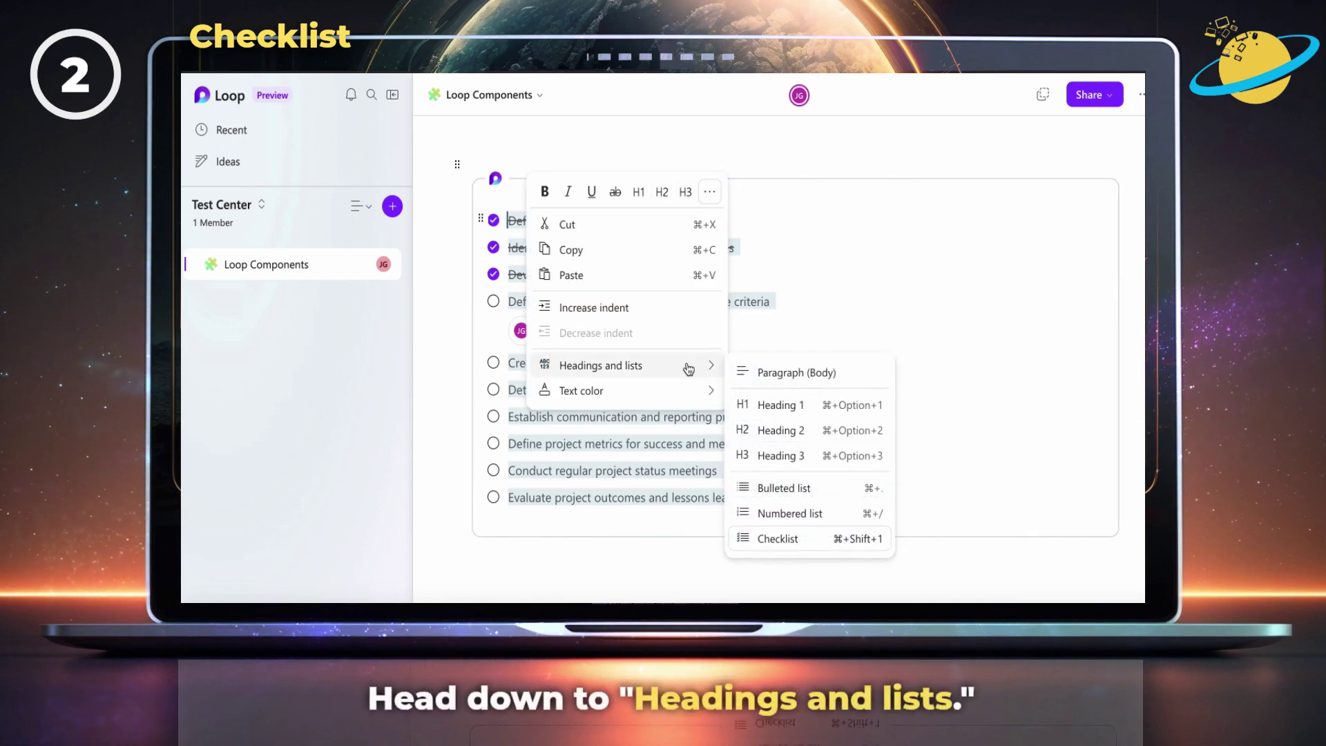
left_click(802, 515)
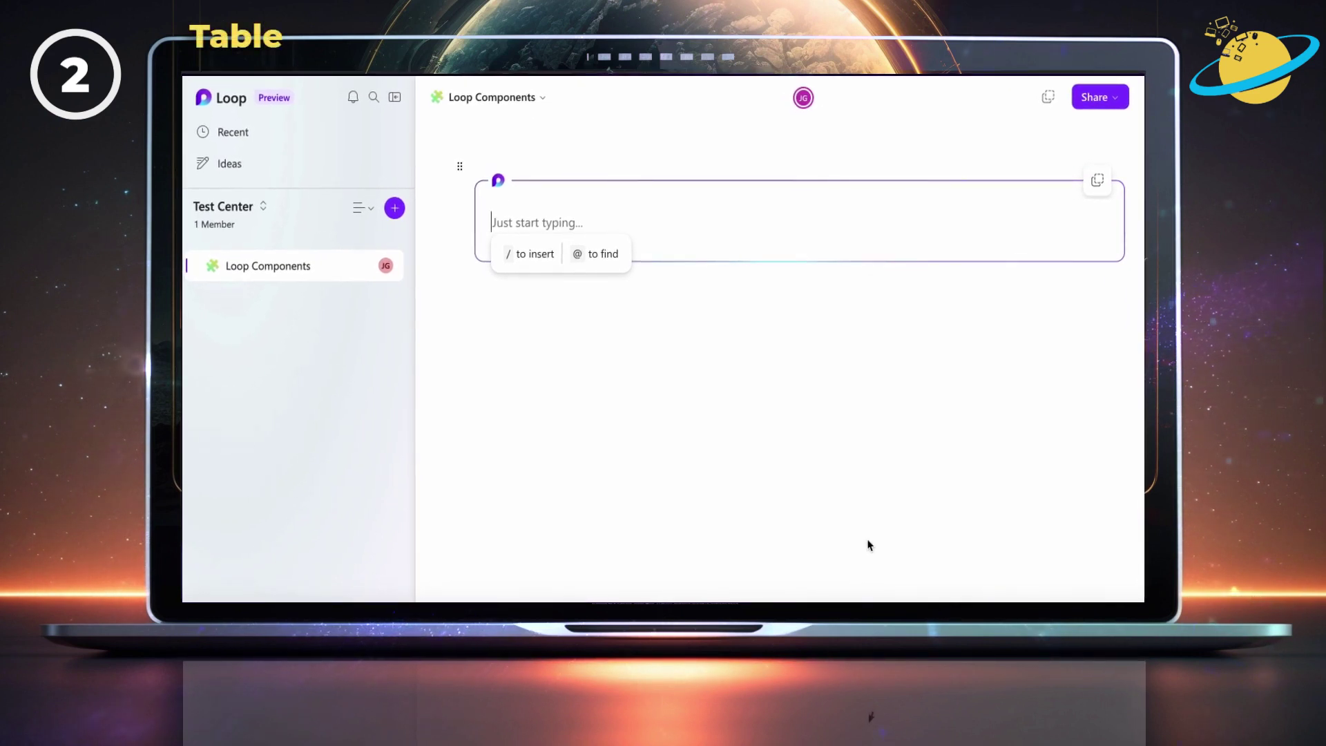
Step: Insert a table in the empty Loop component and name its two columns Series and Votes
type("/")
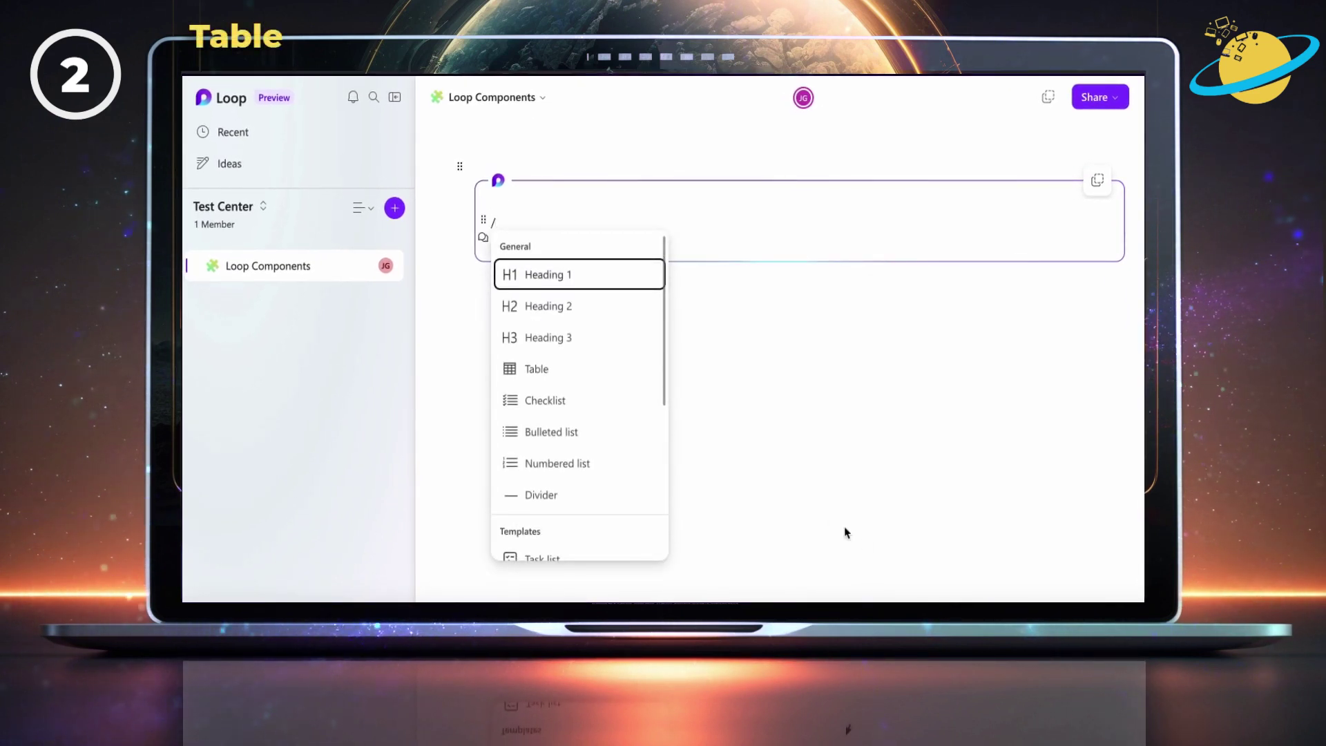
left_click(606, 385)
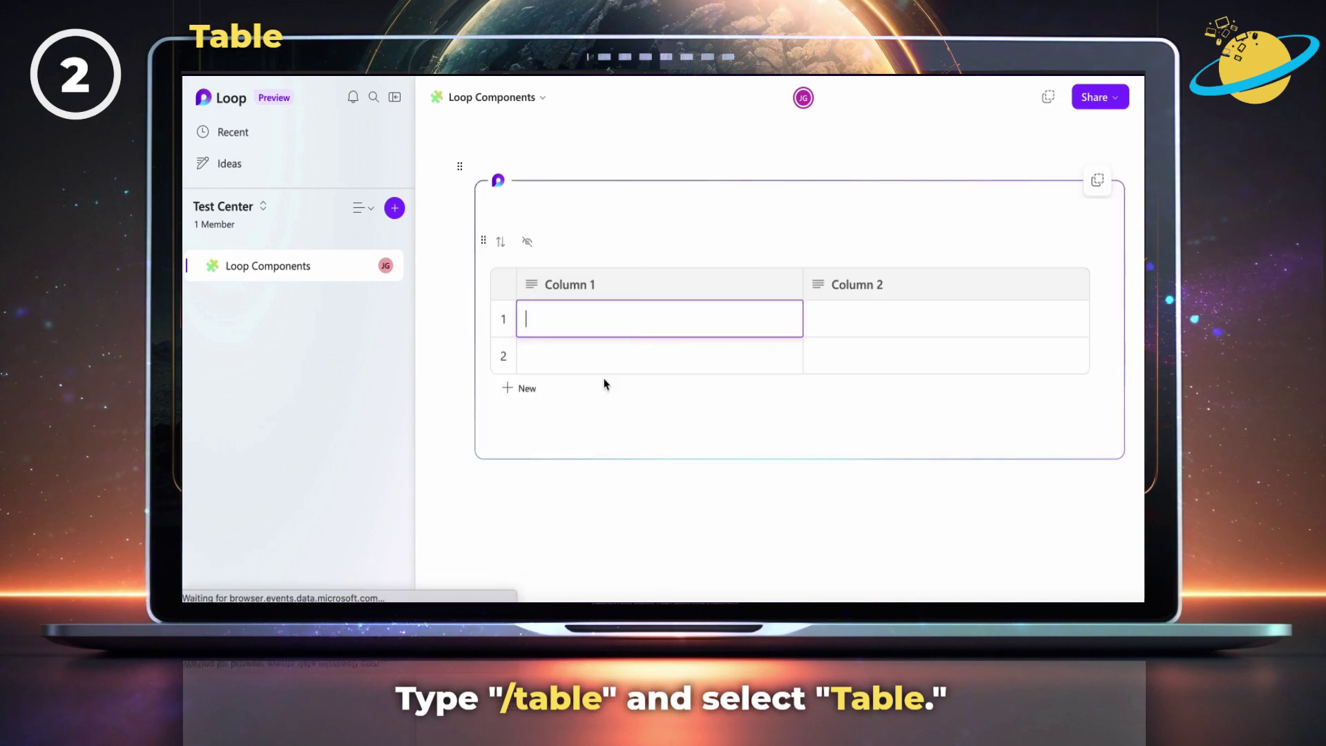
left_click(608, 289)
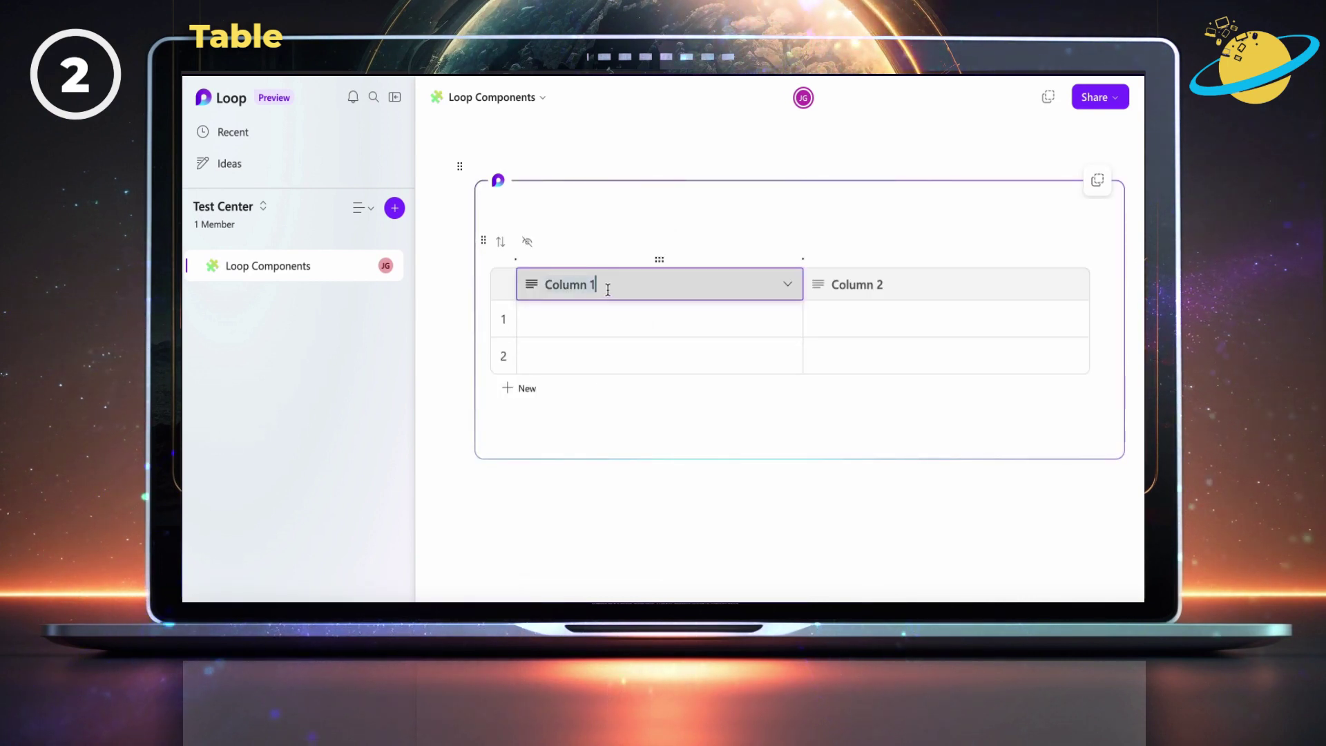
type("Series")
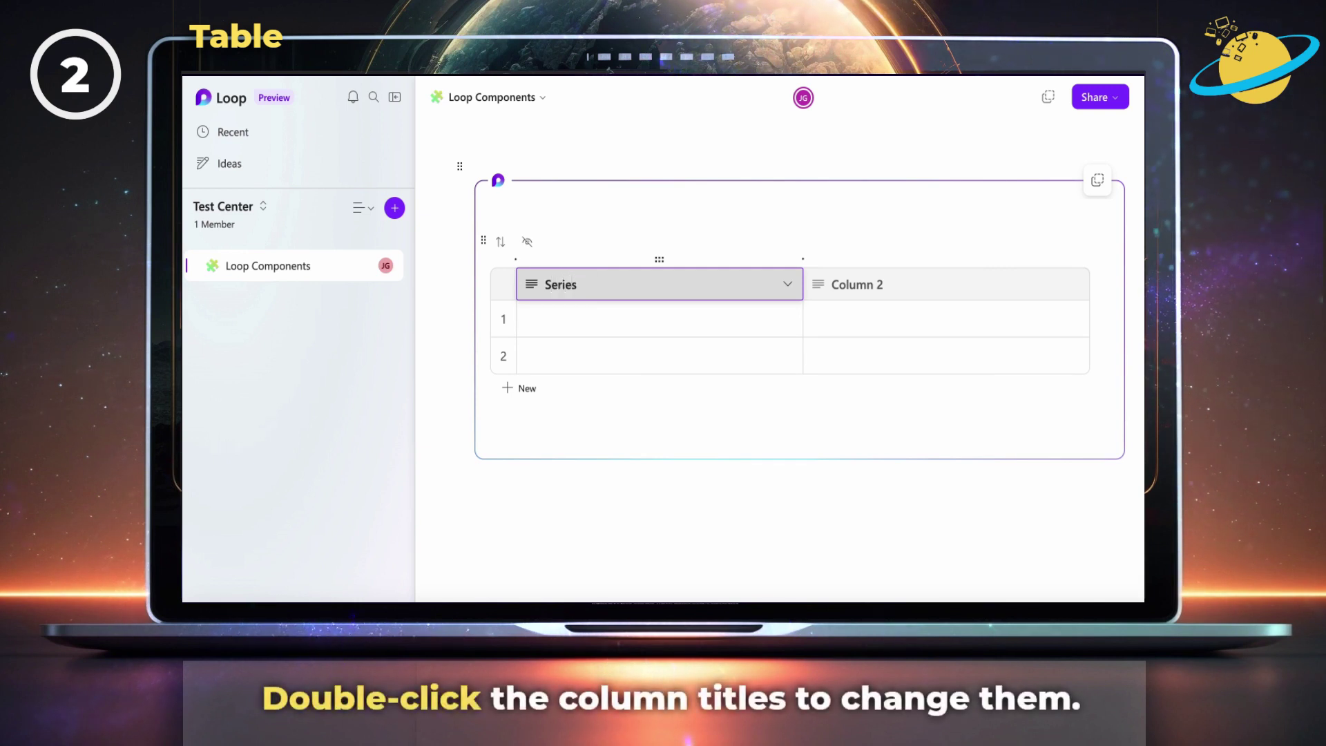
left_click(863, 284)
key("ctrl+a")
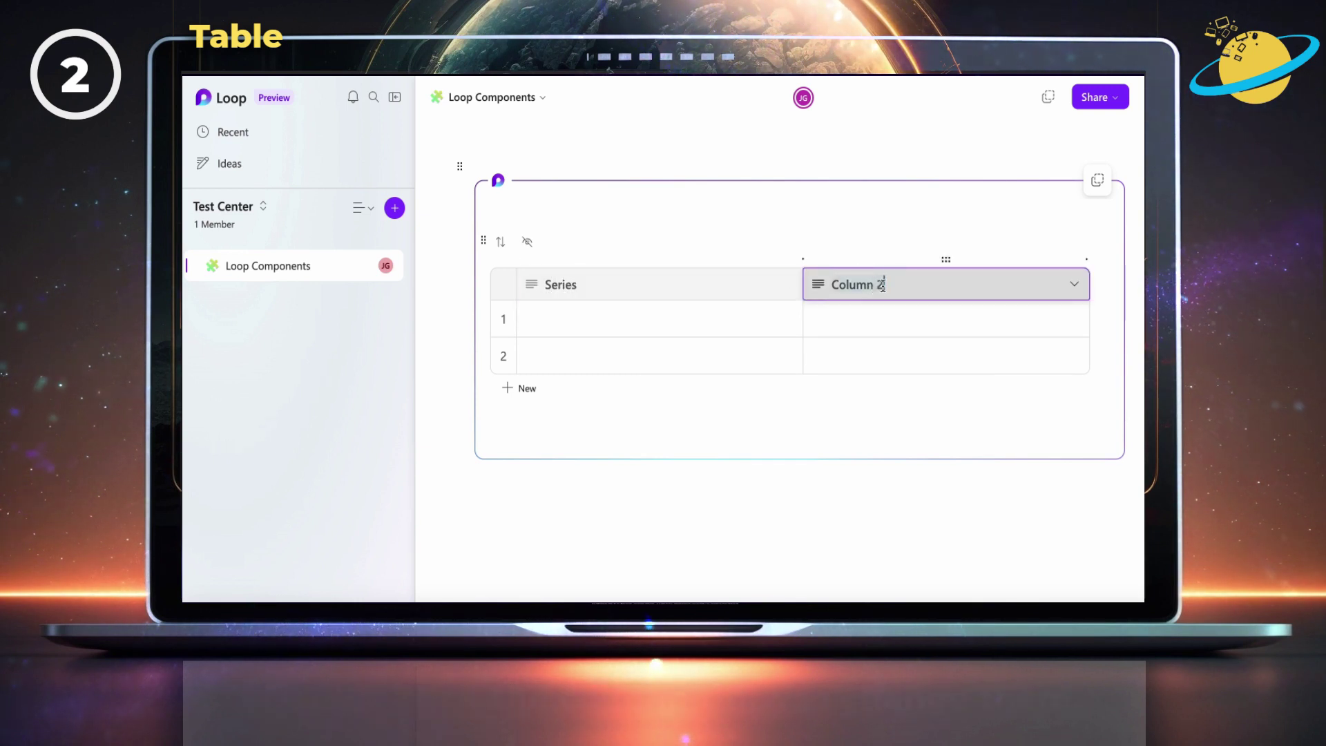
key("BackSpace")
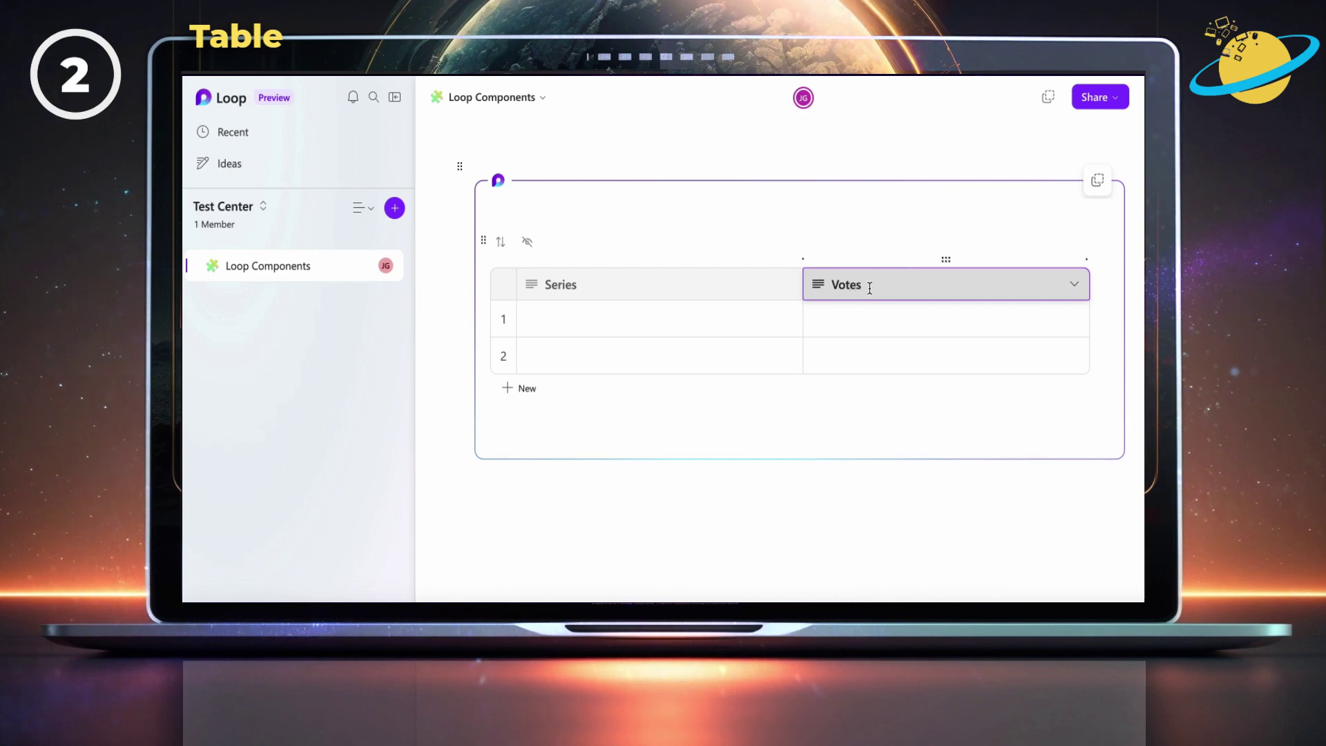
Step: Enter Original and Voyager in the Series column and add a third row for The Next Generation
left_click(709, 317)
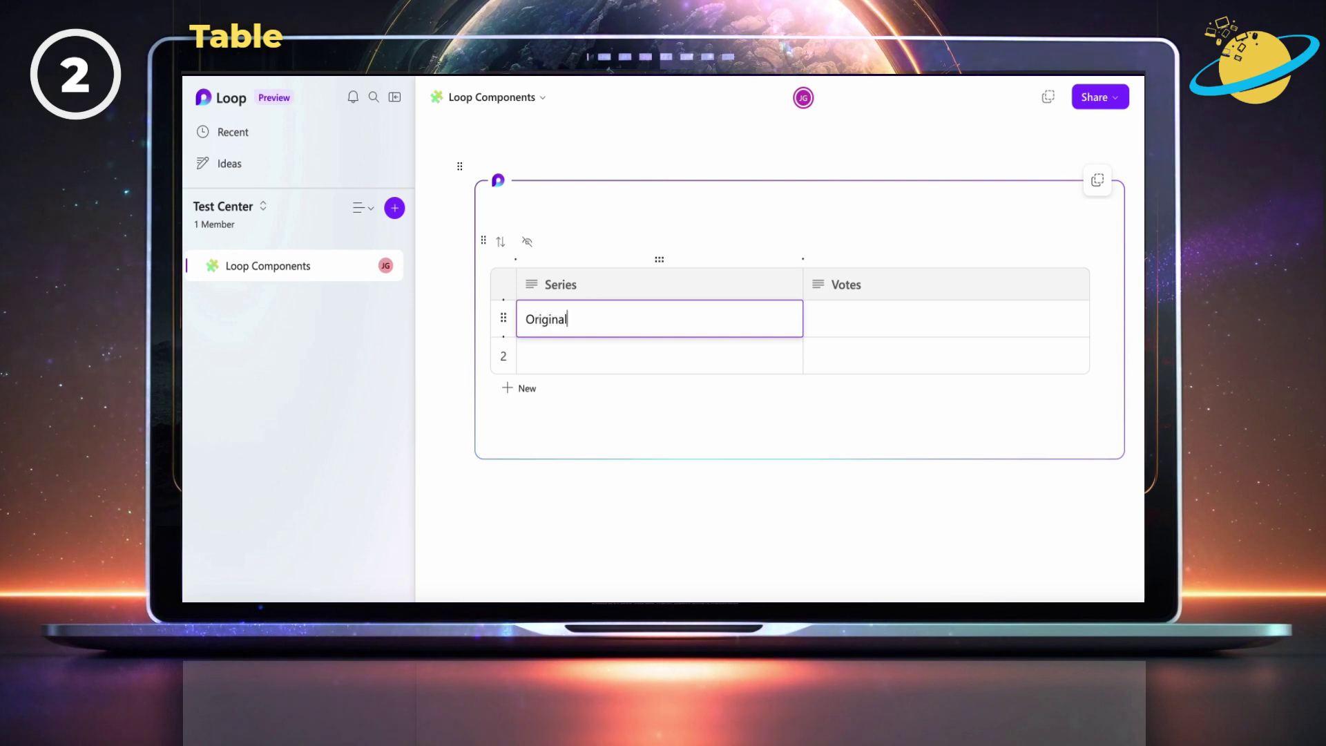
left_click(703, 355)
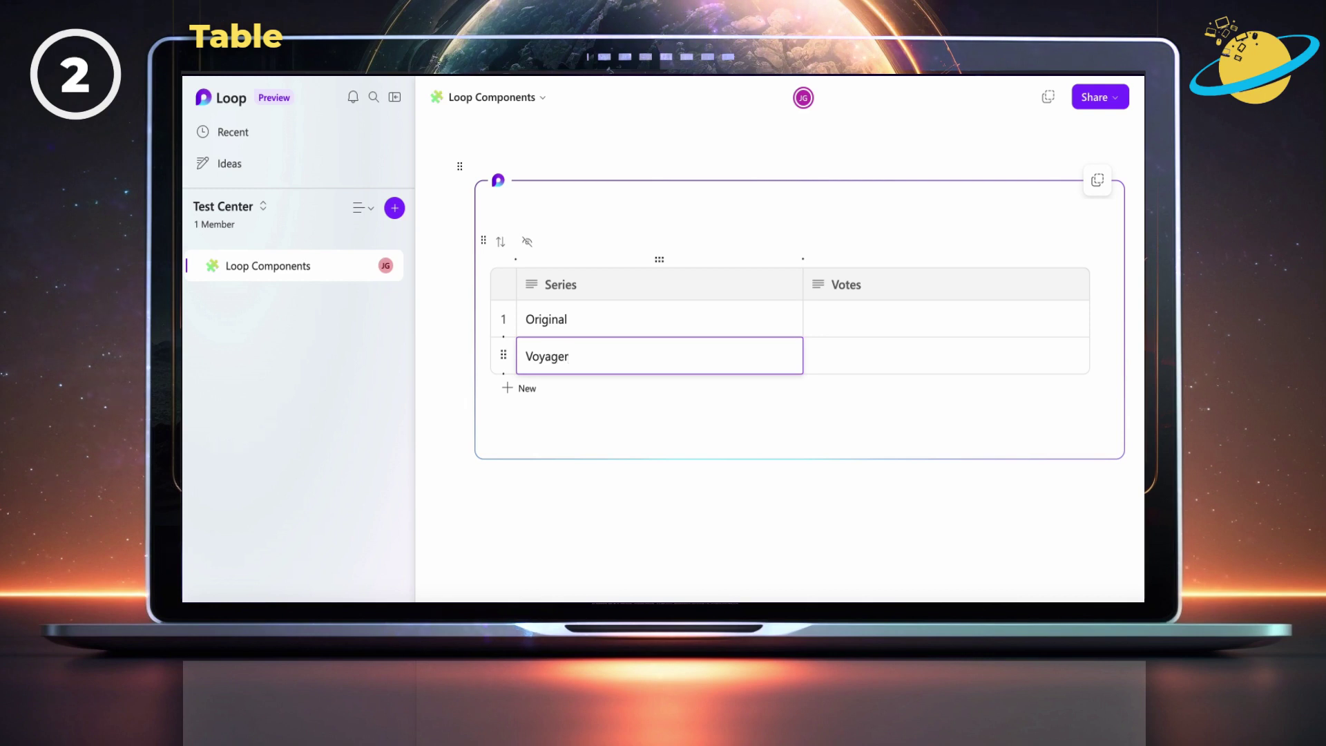
left_click(526, 388)
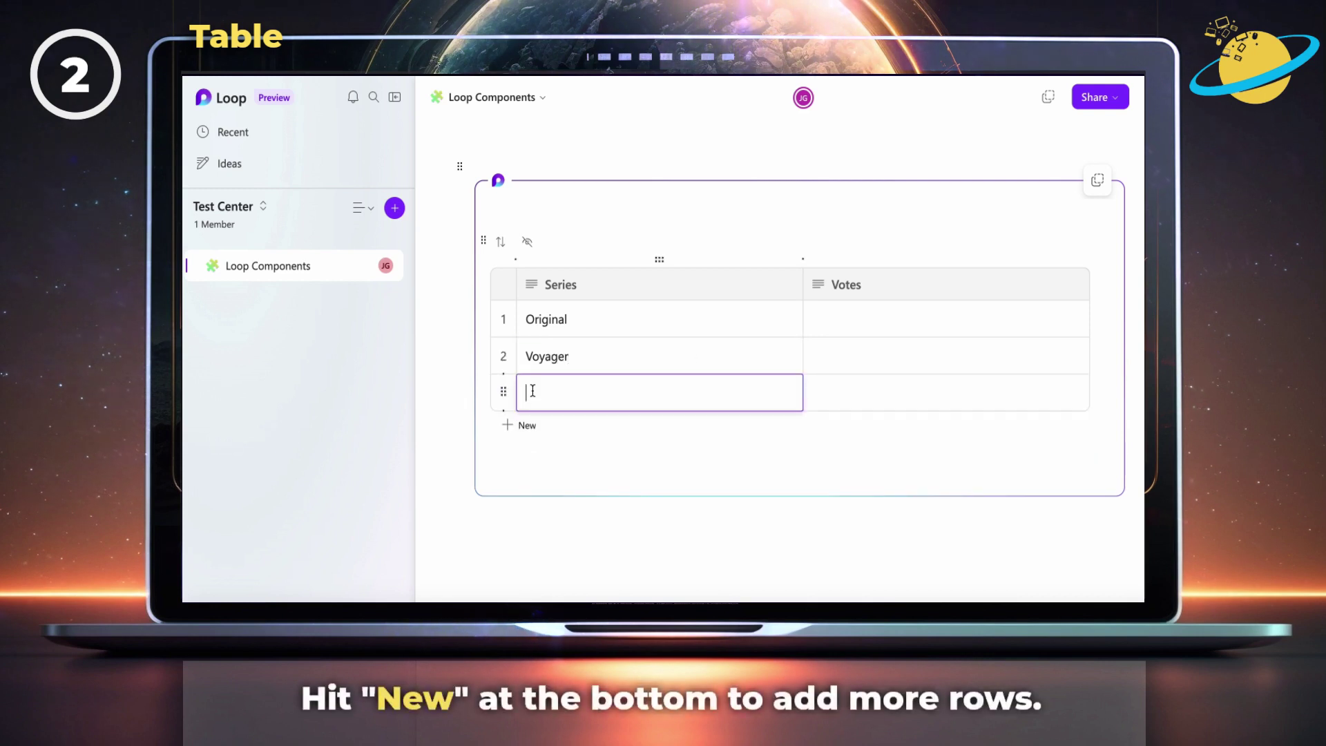
type("The")
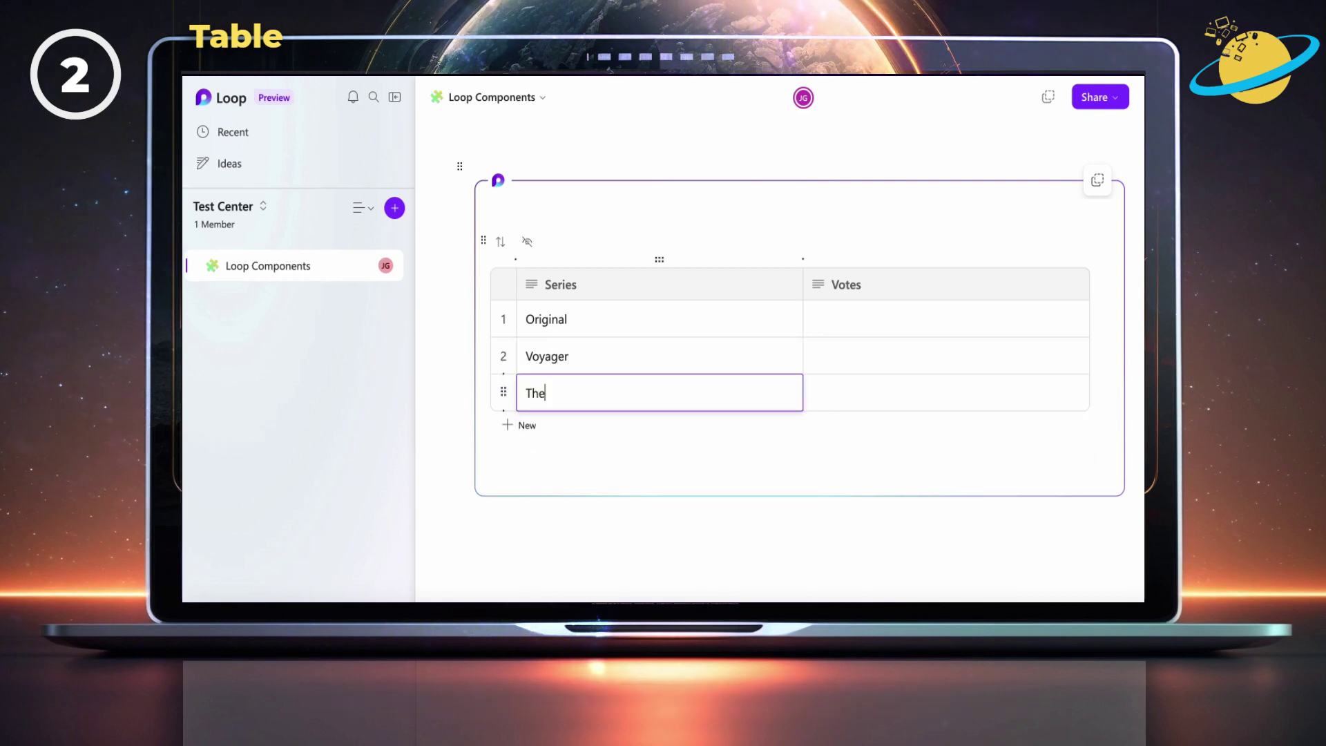
type(" Next Generation")
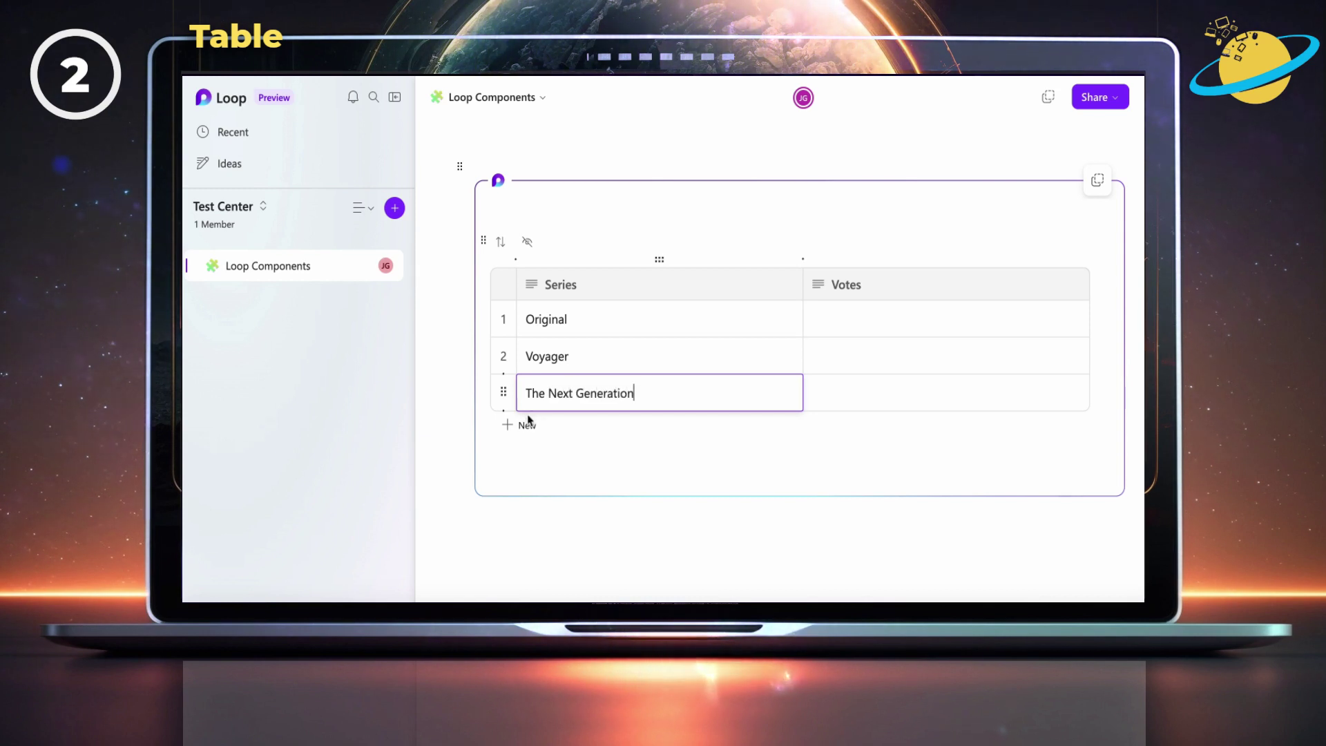
Step: Move the row for The Next Generation above the Voyager row
left_click(536, 448)
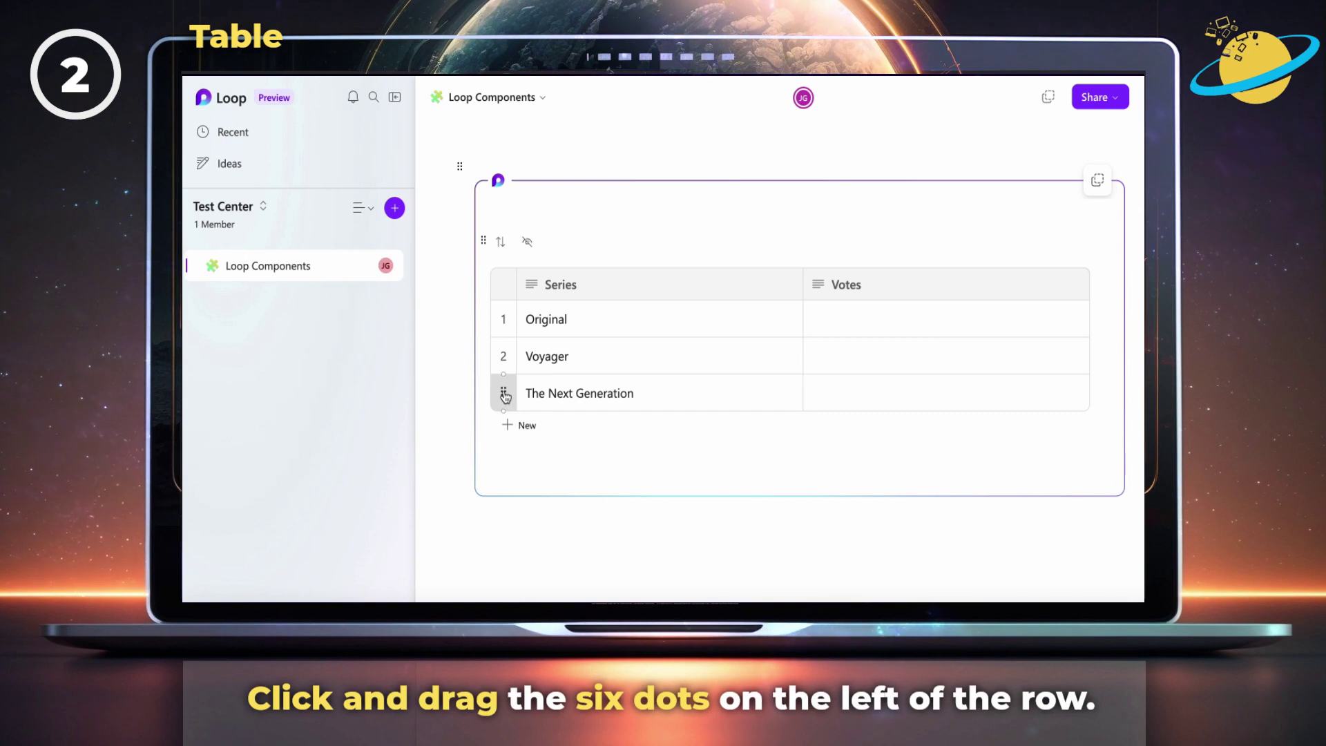
left_click_drag(505, 396, 503, 347)
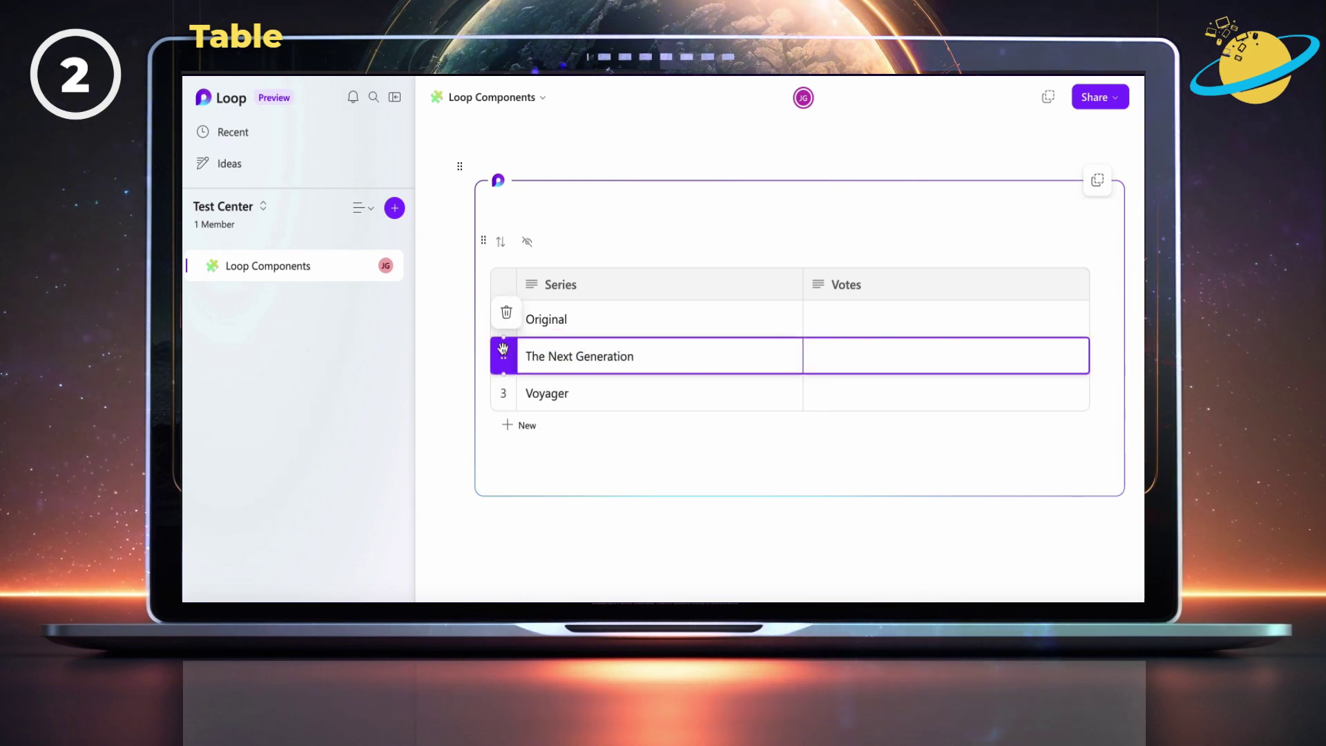
Step: Reorder the columns so Series follows Votes, and move Series back in front of Votes
left_click(657, 260)
left_click_drag(658, 259, 835, 263)
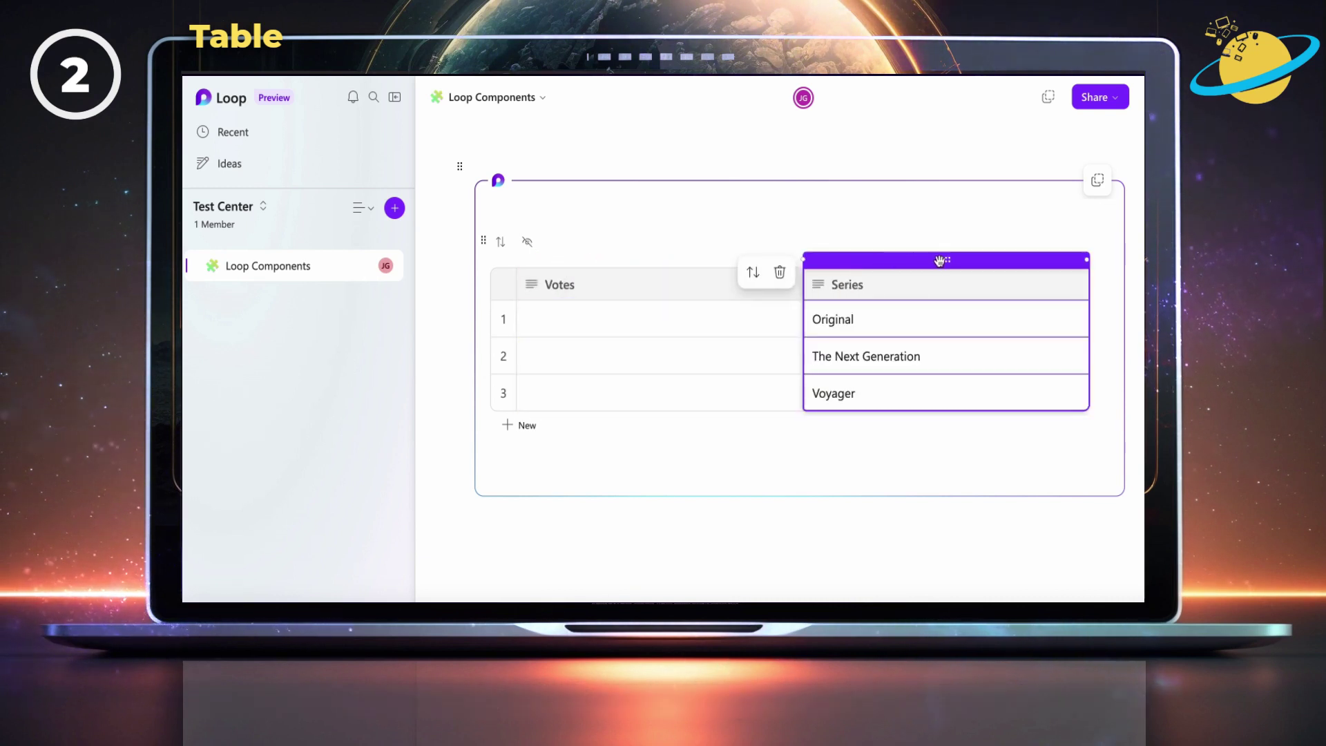
left_click_drag(945, 260, 687, 261)
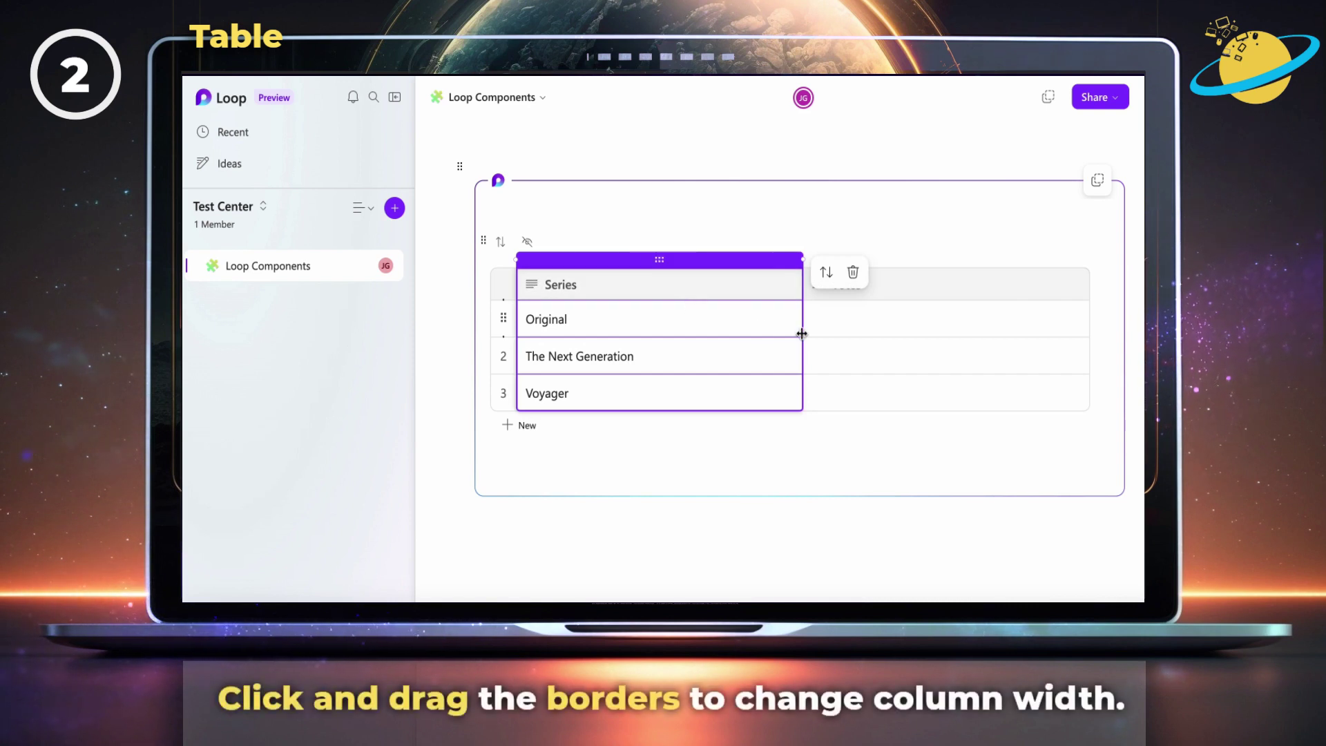
Step: Narrow the Series column slightly and change the column type of Votes to Voting
mouse_move(801, 333)
left_mouse_down()
mouse_move(746, 332)
mouse_move(799, 331)
left_mouse_up()
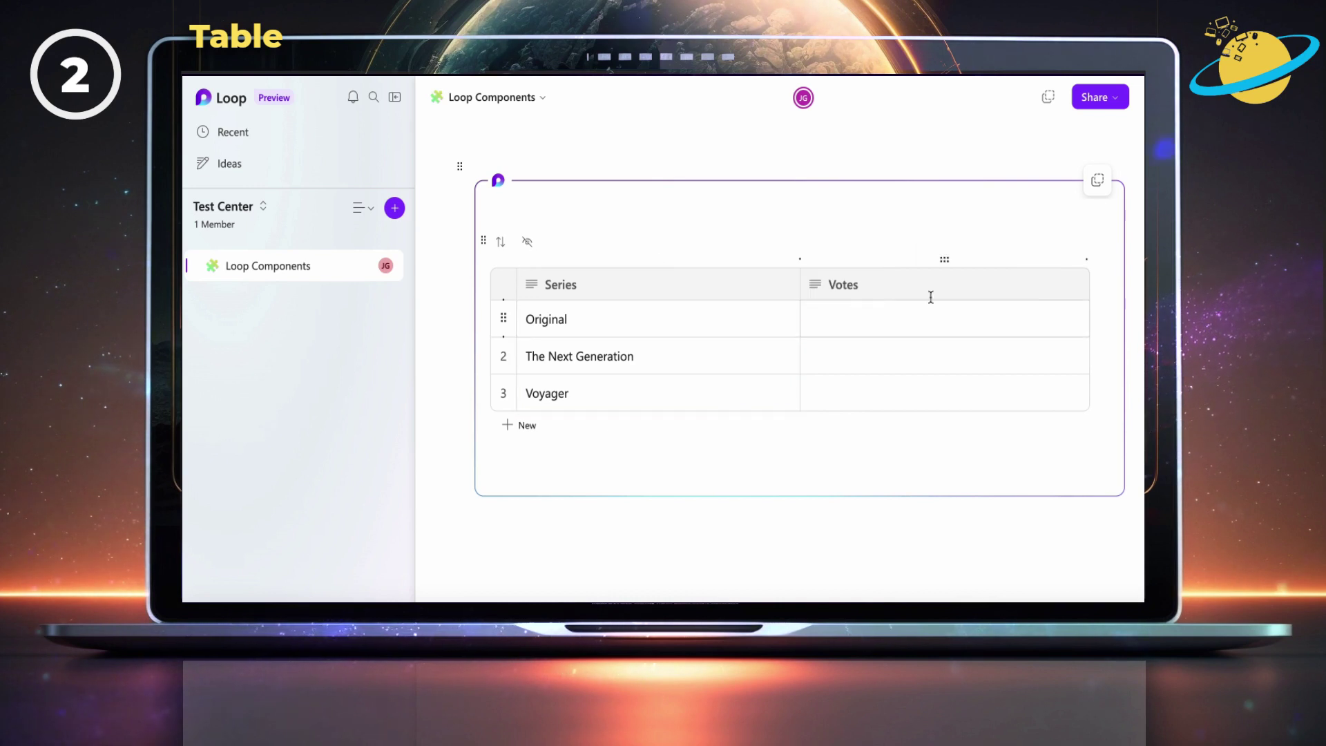
left_click(1074, 286)
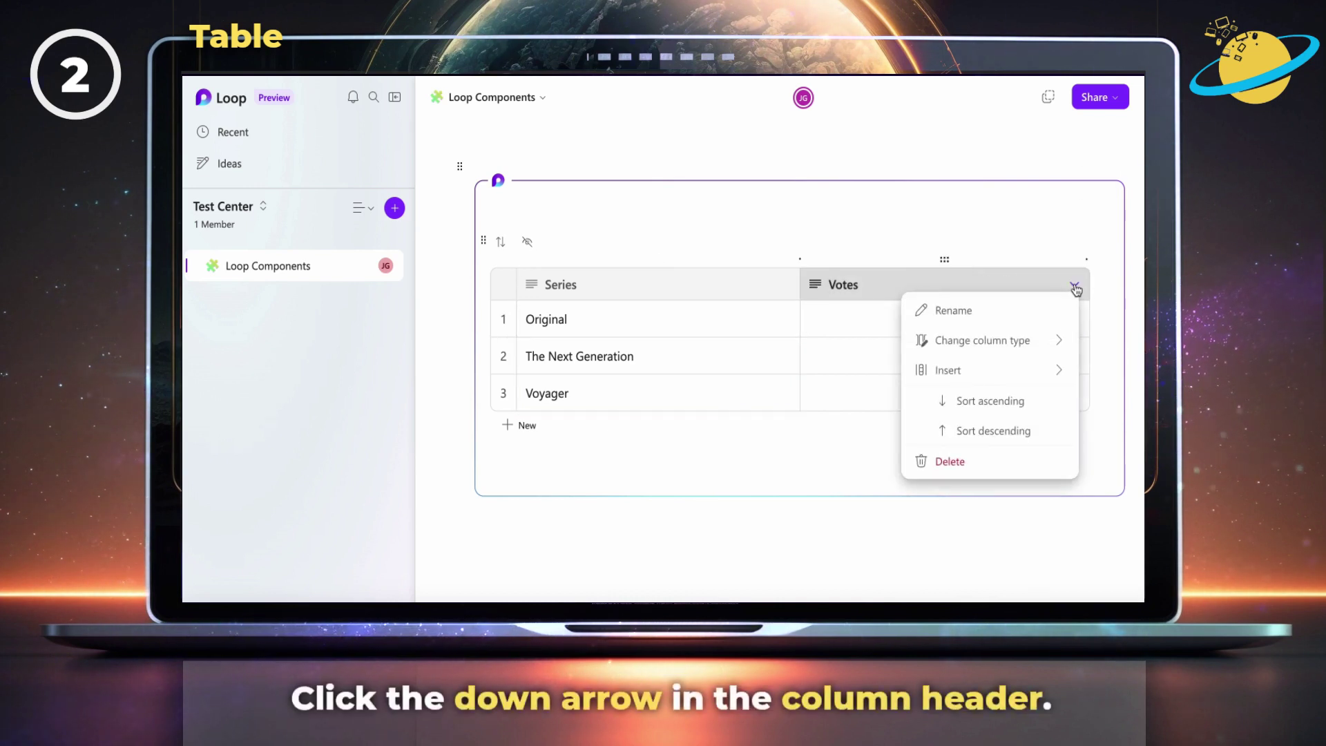
mouse_move(1027, 340)
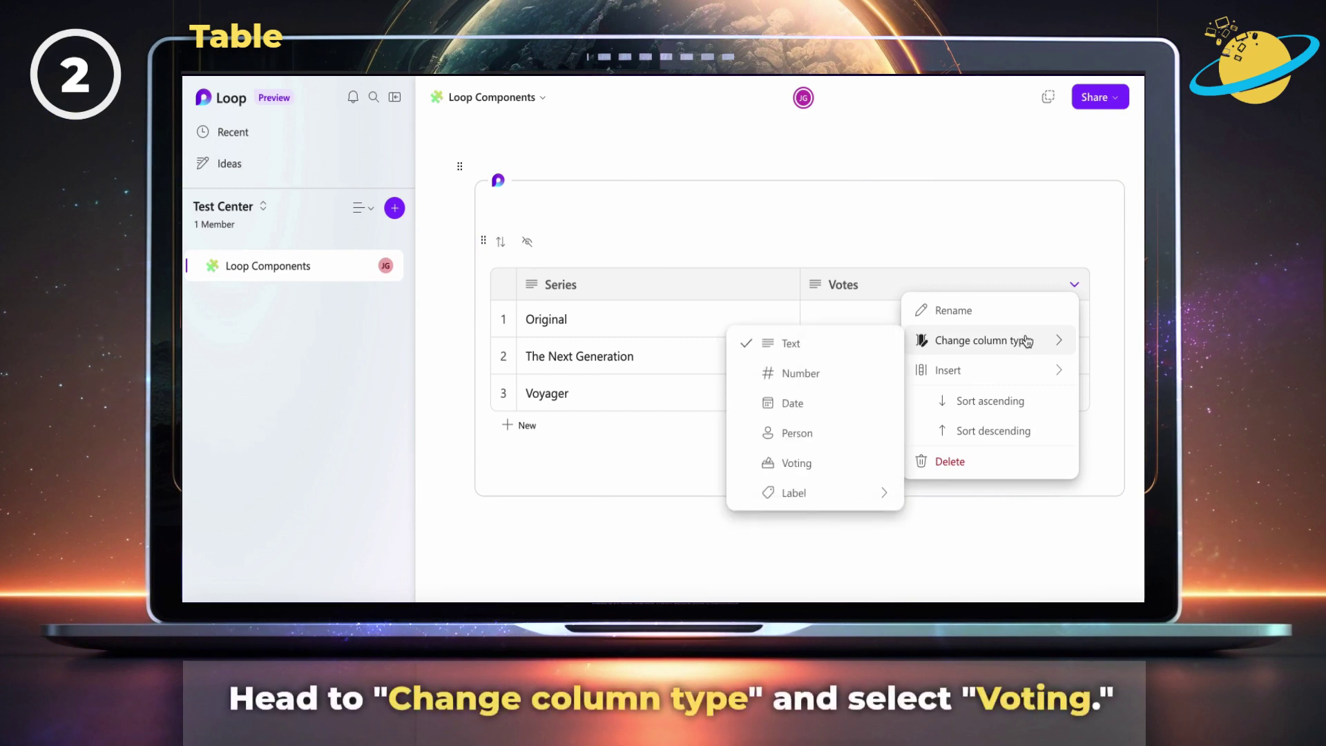
left_click(858, 465)
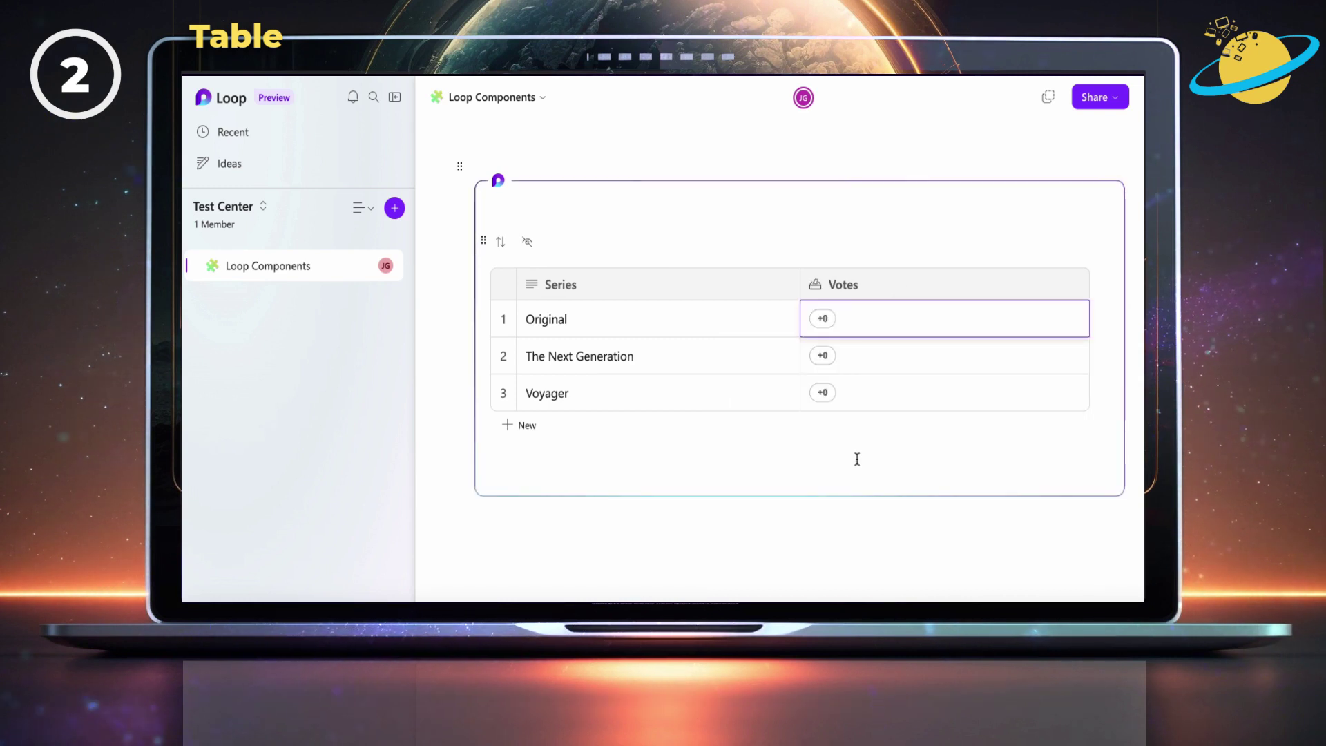
Step: Cast a vote for The Next Generation in the Votes column
left_click(826, 364)
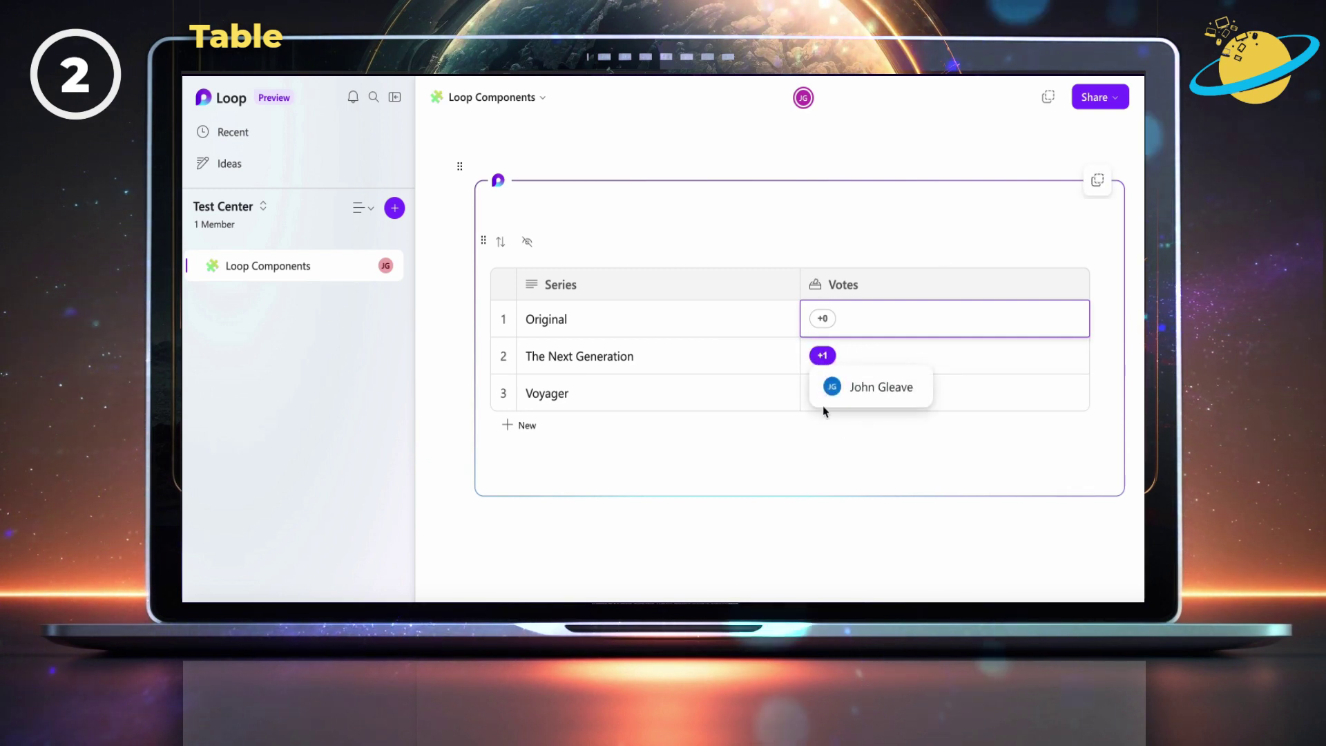
left_click(821, 456)
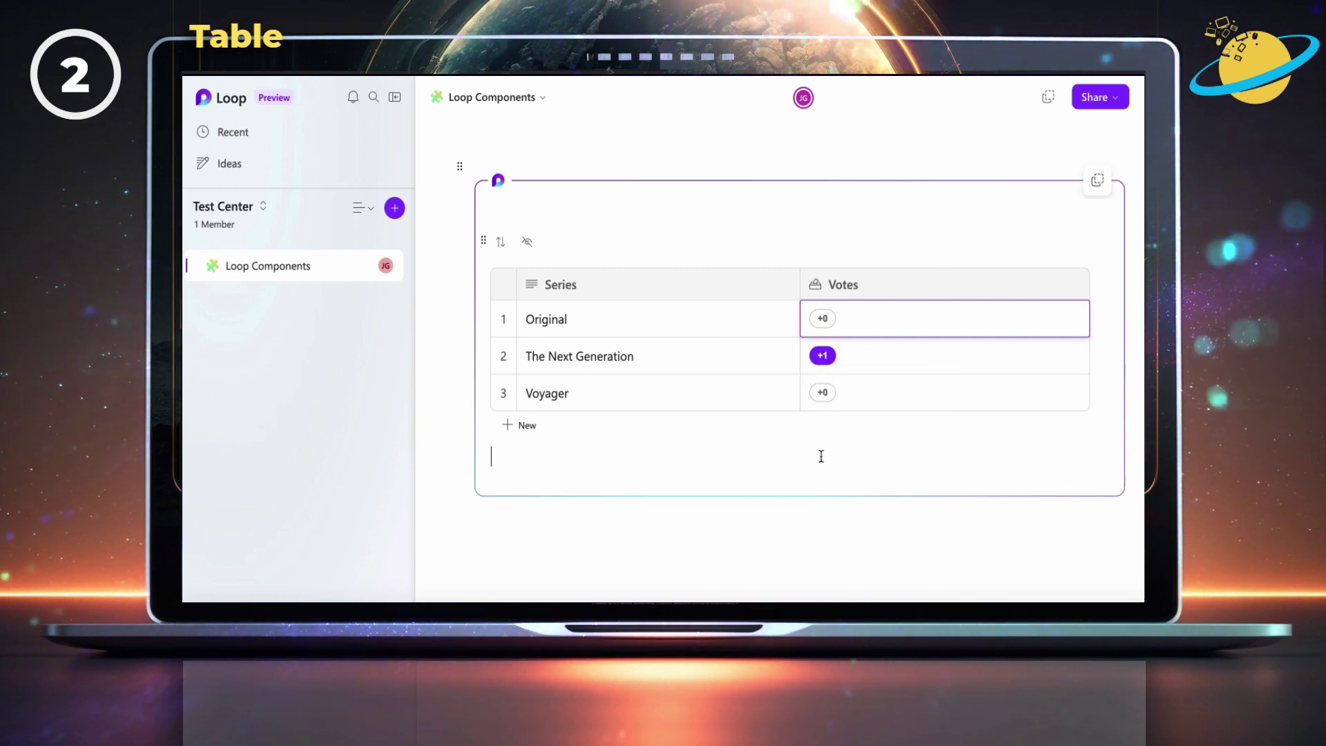
Step: Add a sort to the table that orders the rows by Votes, descending
left_click(500, 242)
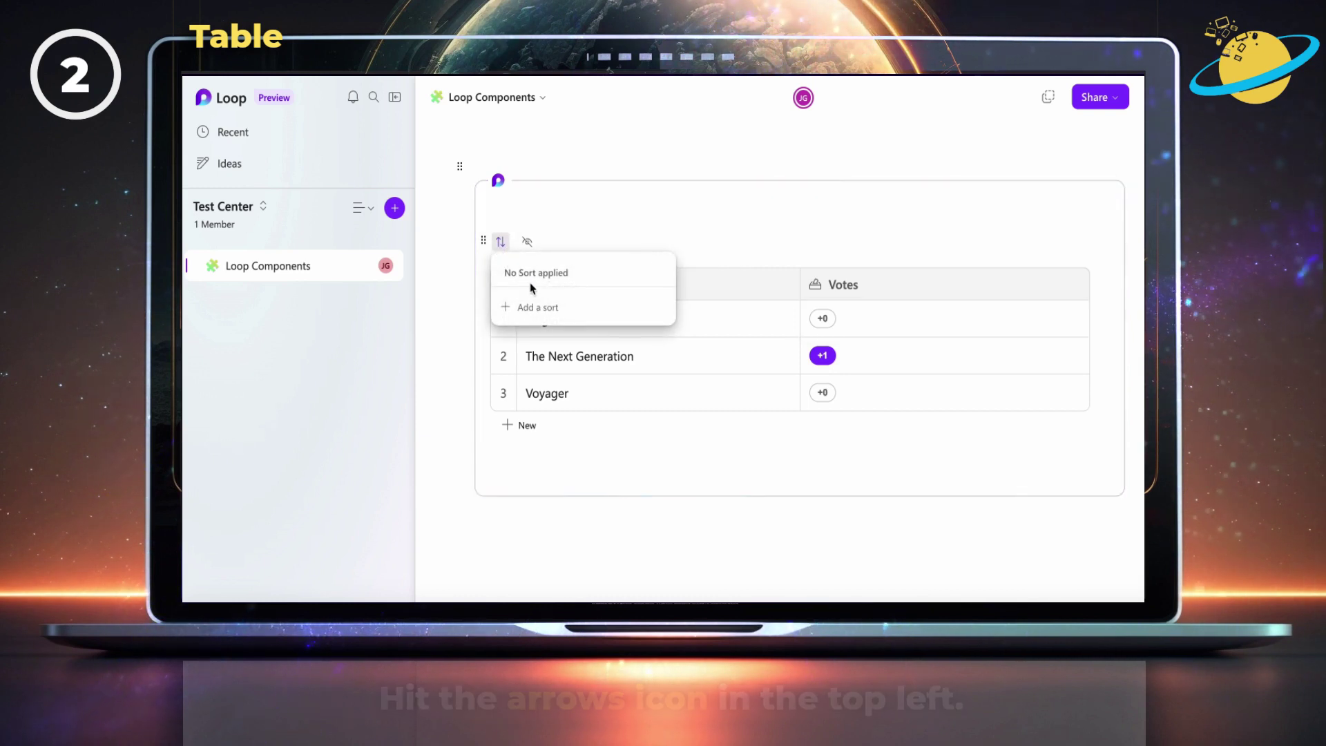
left_click(547, 308)
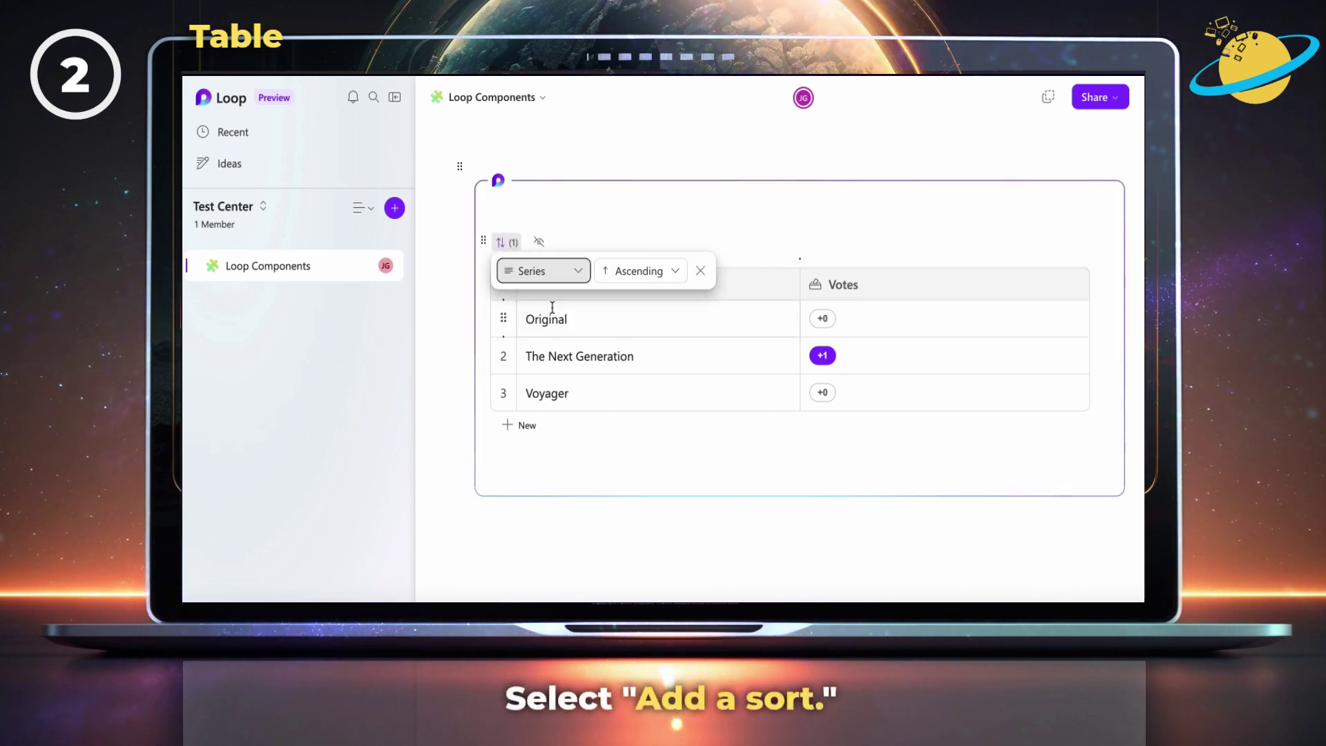
left_click(574, 274)
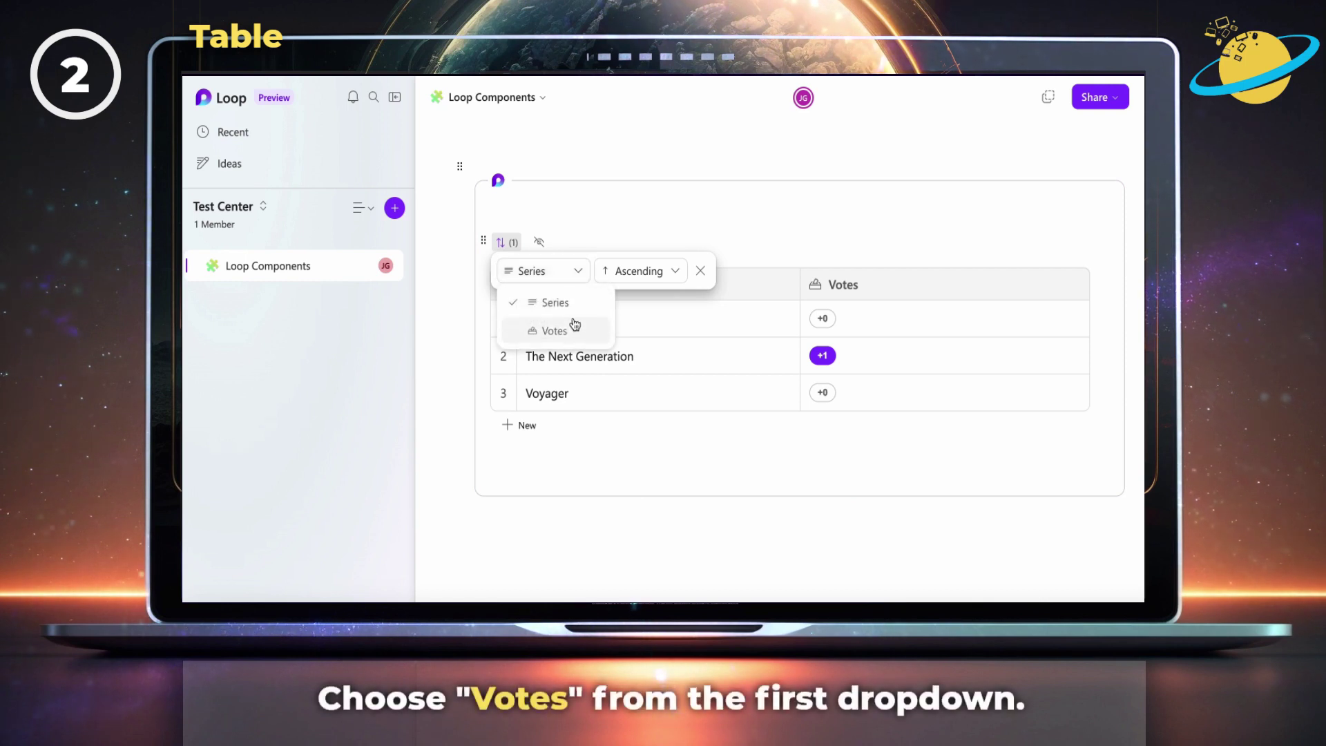
left_click(555, 331)
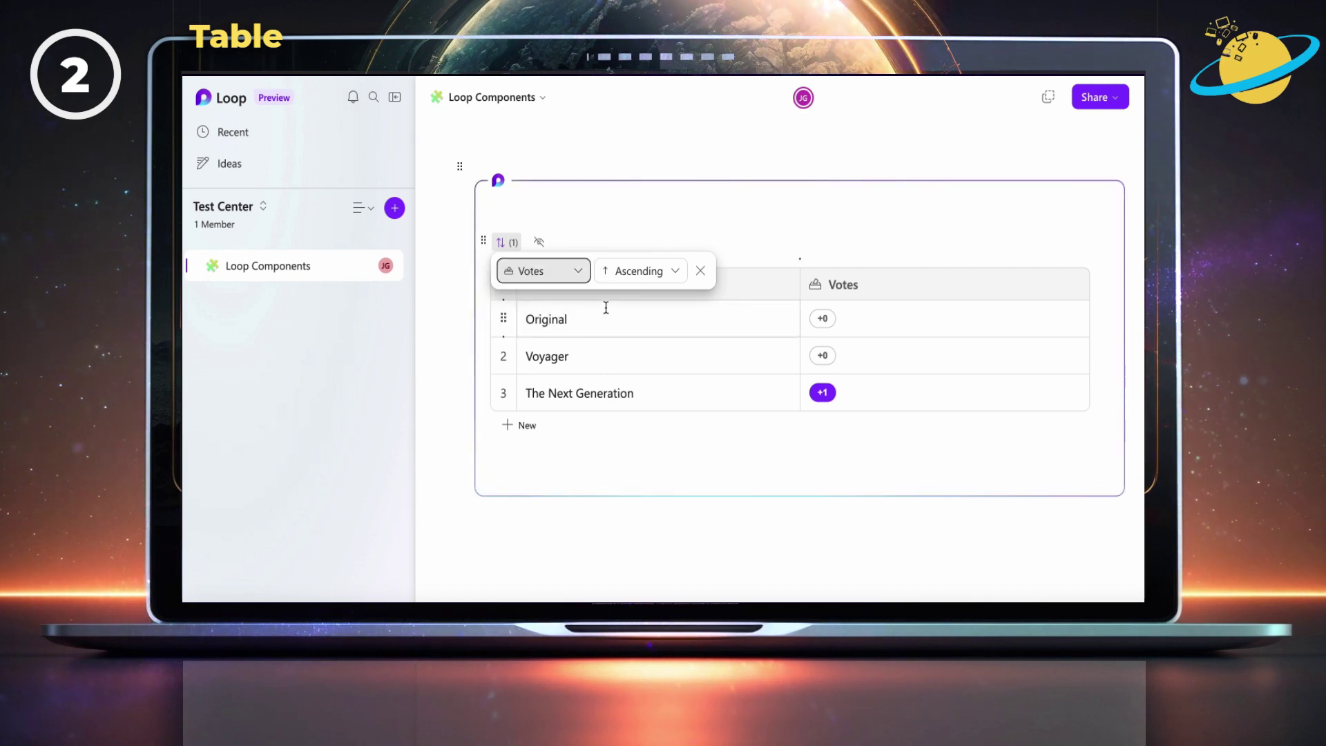
left_click(672, 272)
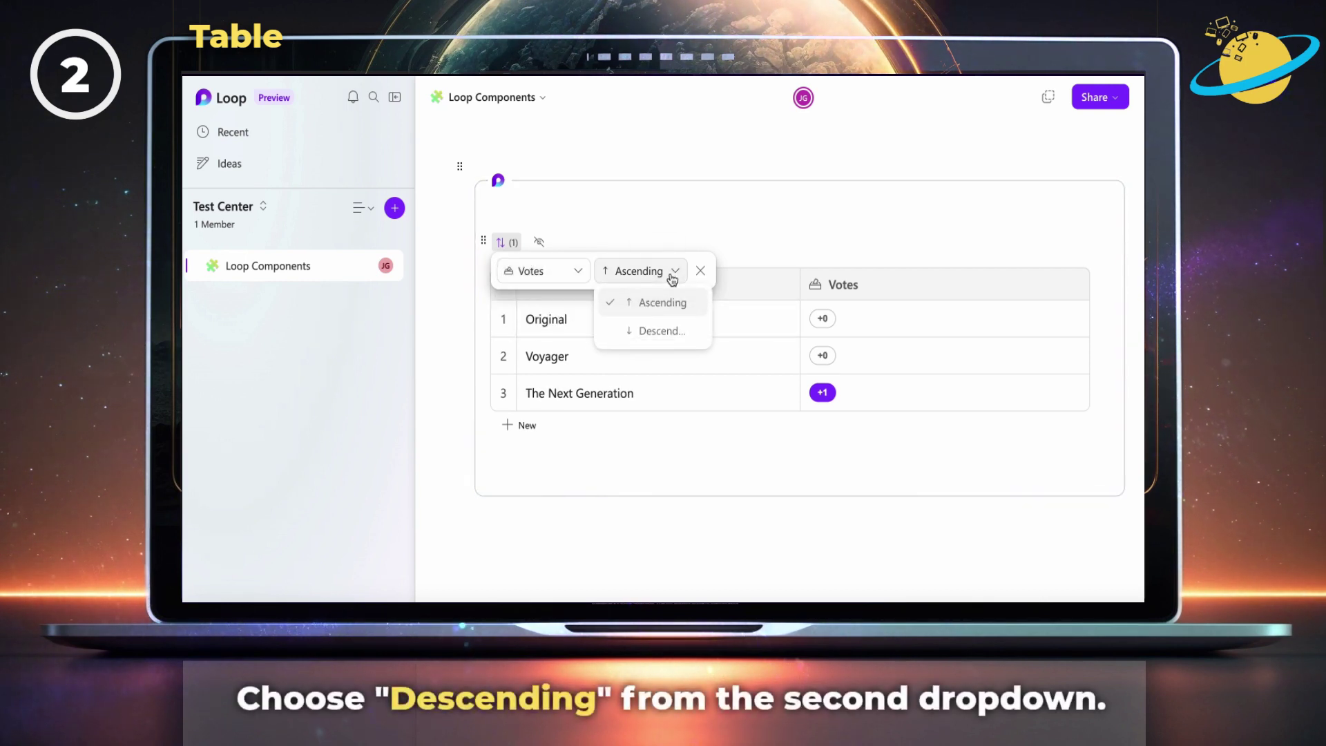
left_click(674, 331)
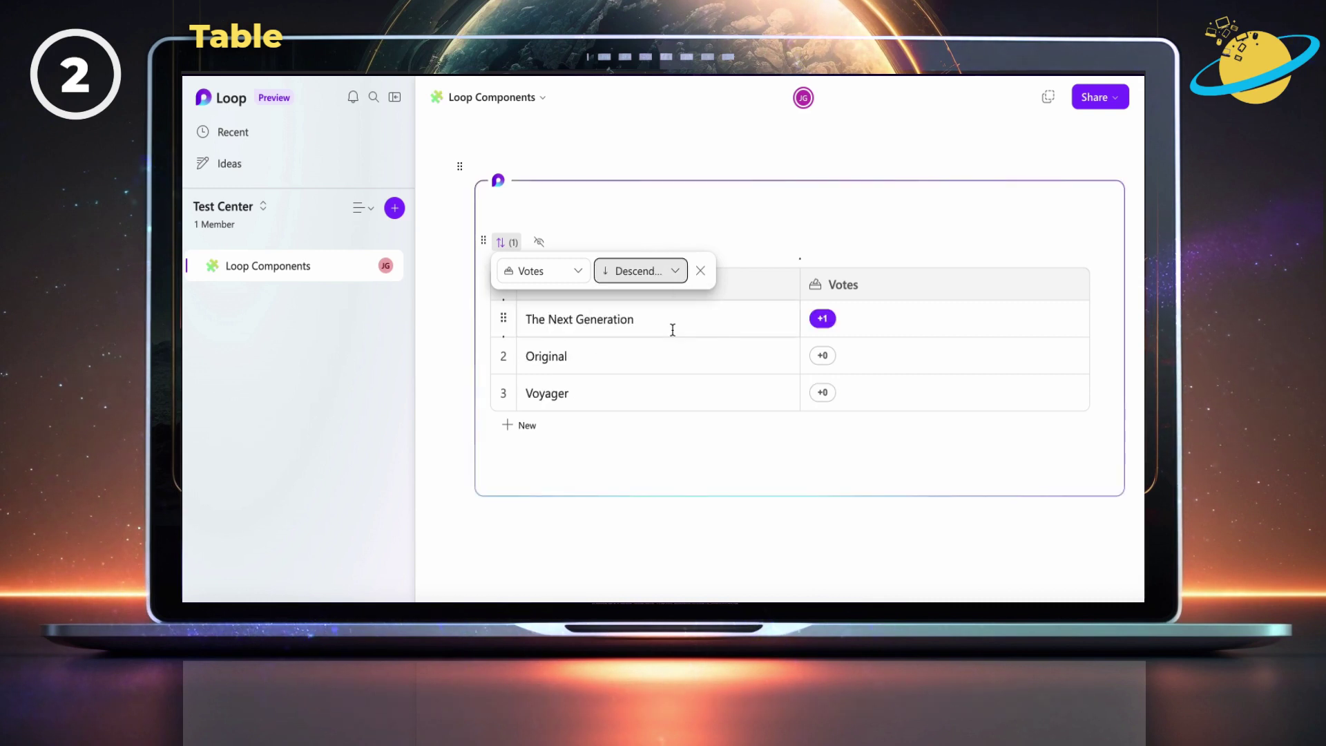
left_click(772, 223)
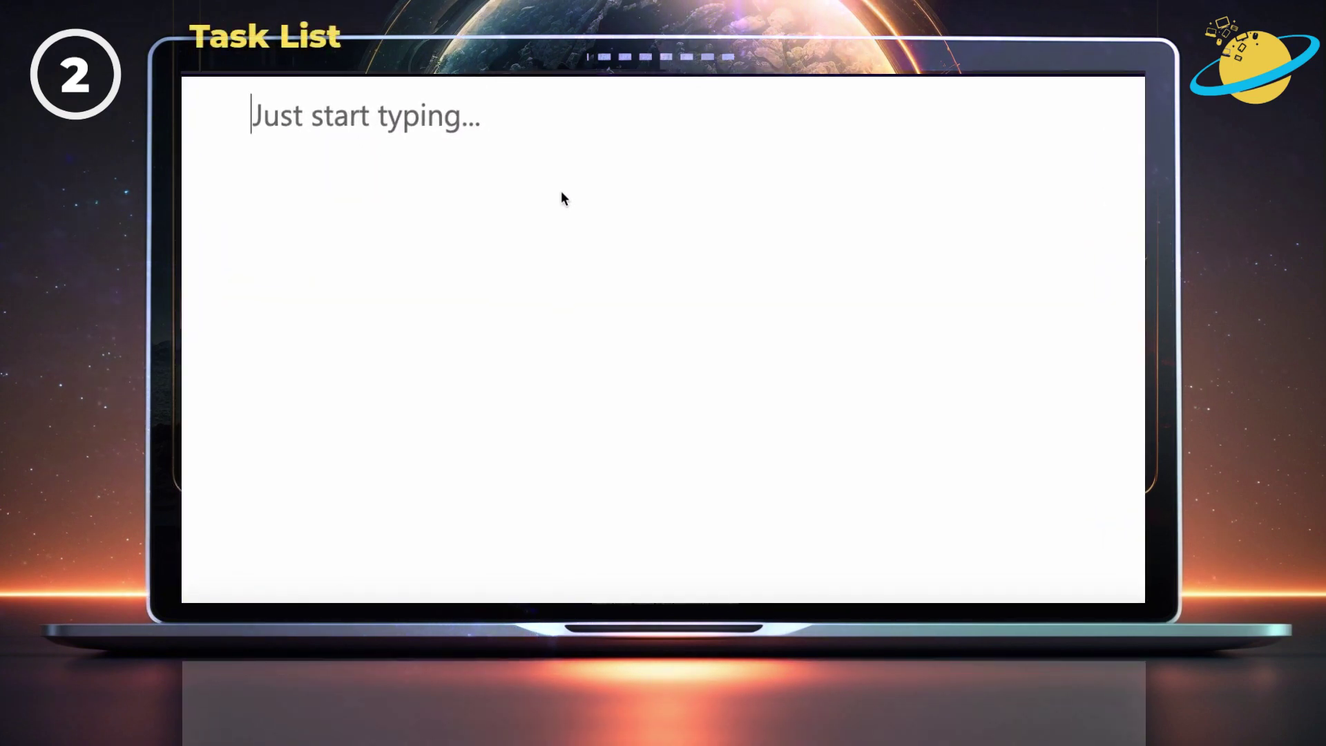
Step: Insert a Task list template on the empty line below the Outlook heading
type("/")
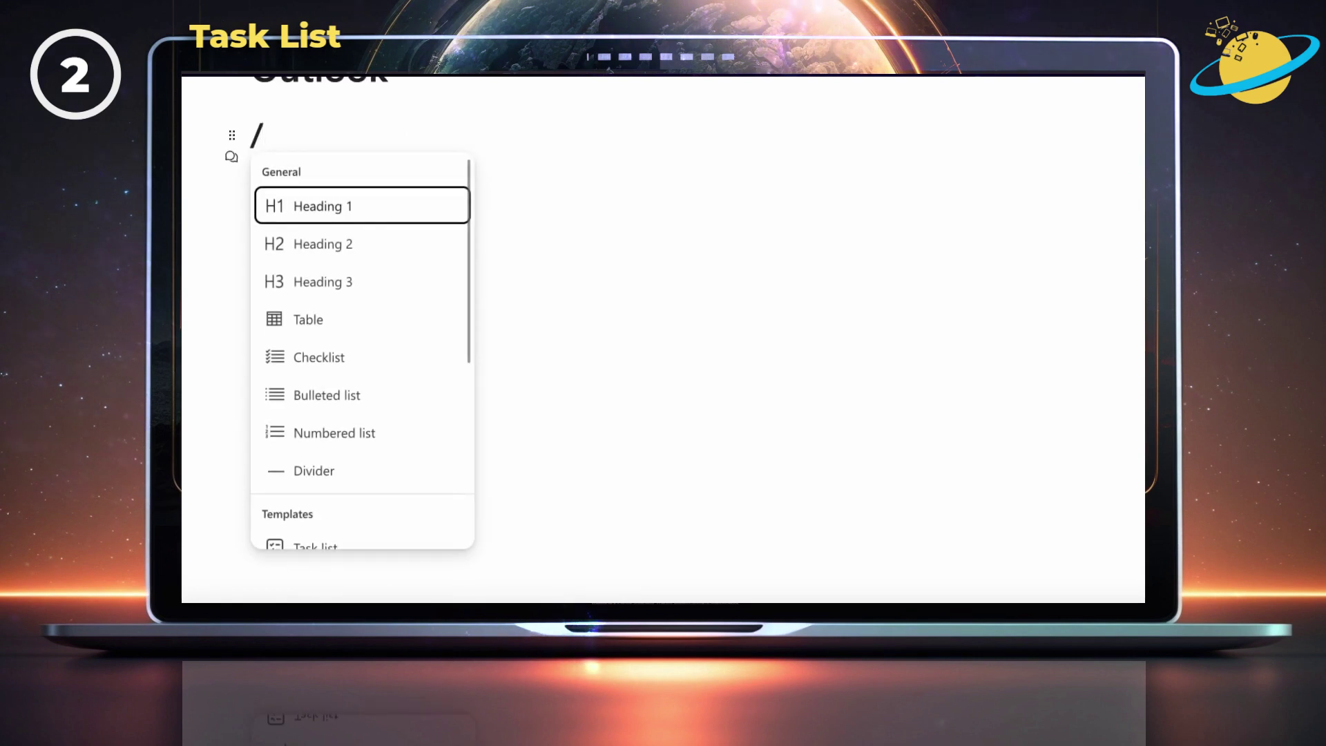
type("task")
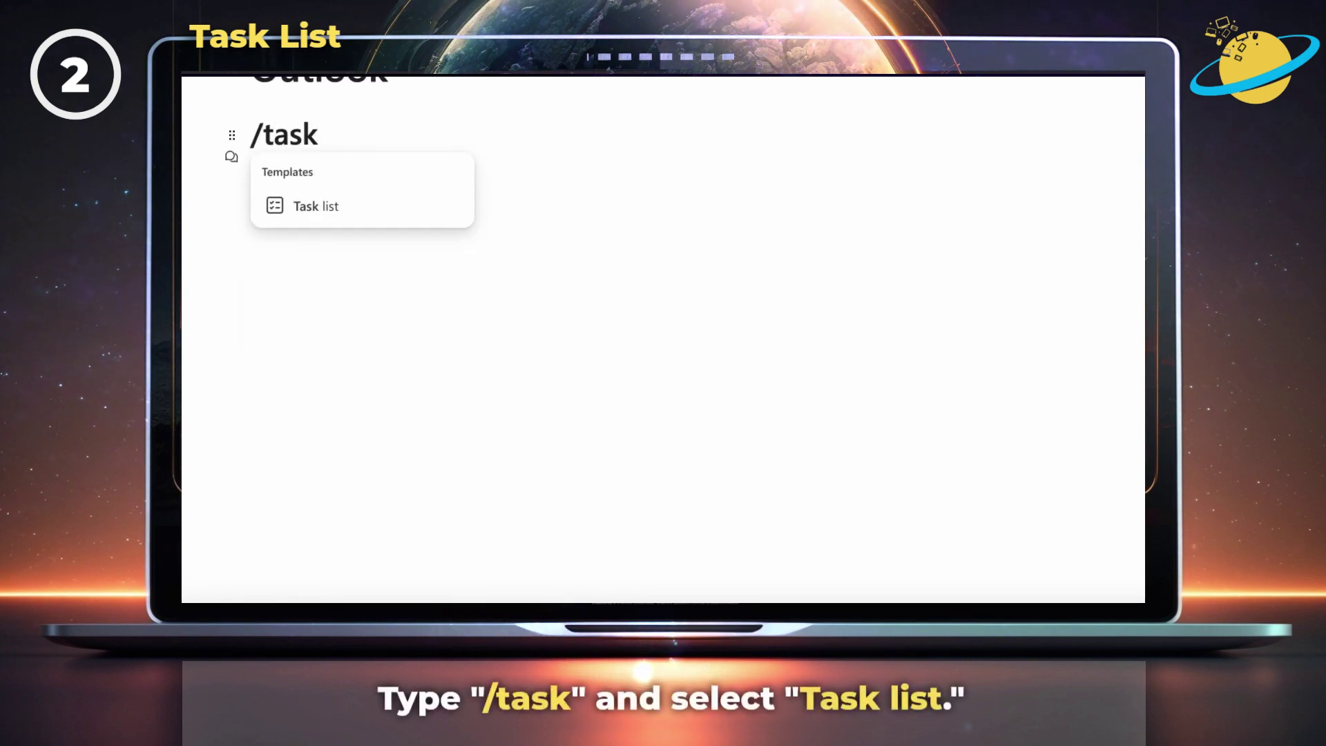
left_click(450, 207)
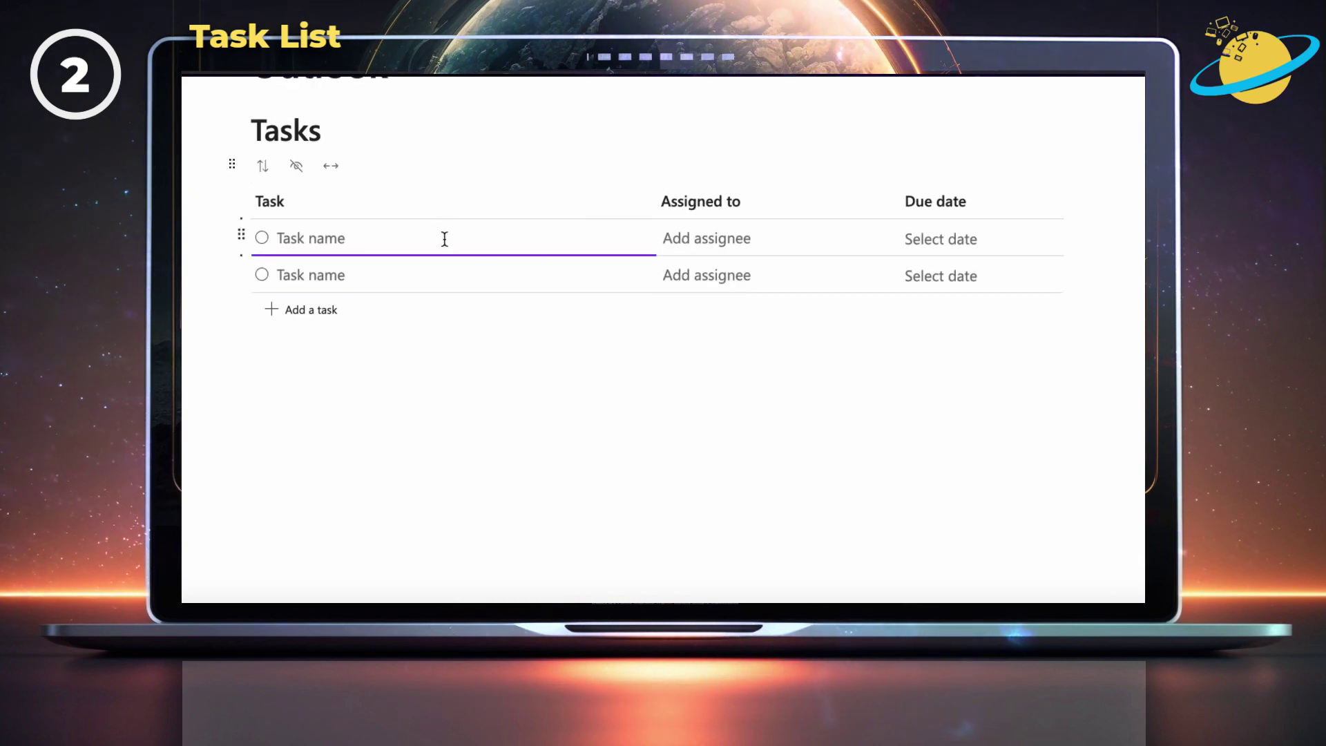
Step: Name the two tasks in the list Finish Article and Create Video
type("F")
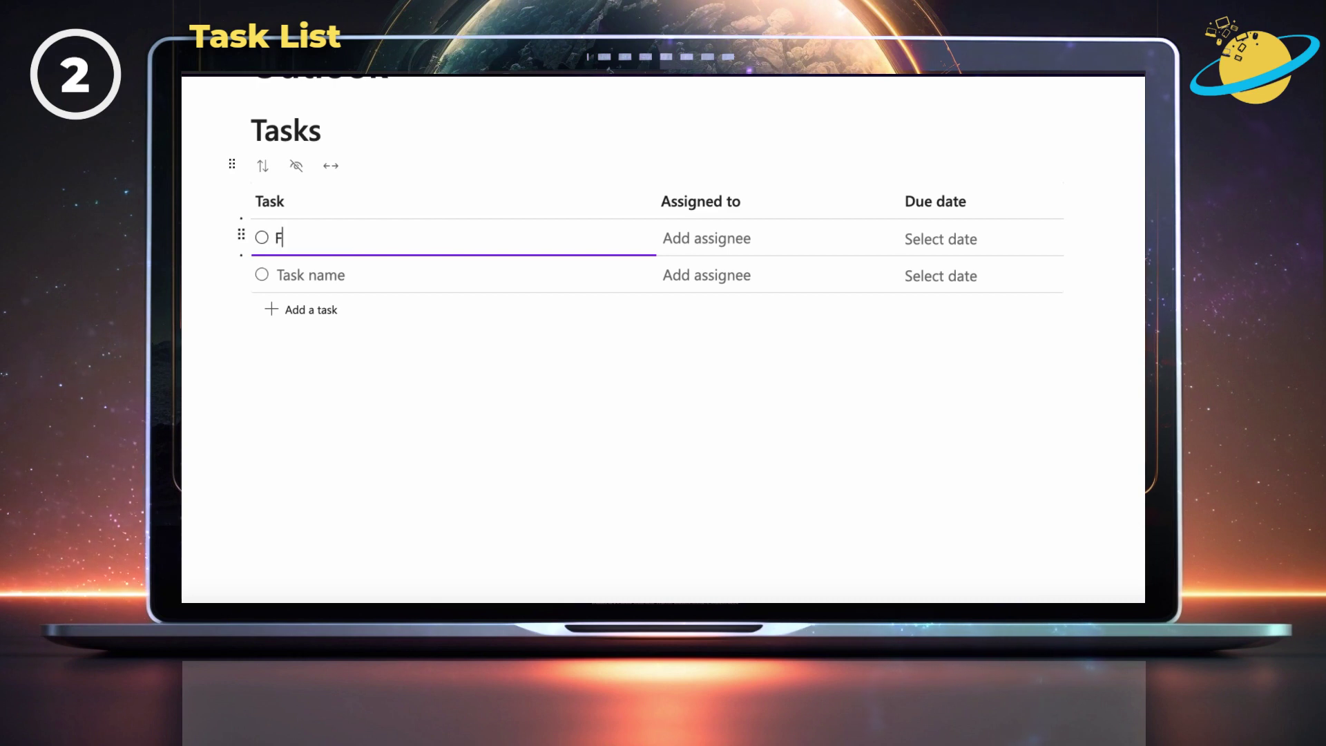
type("inish Ar")
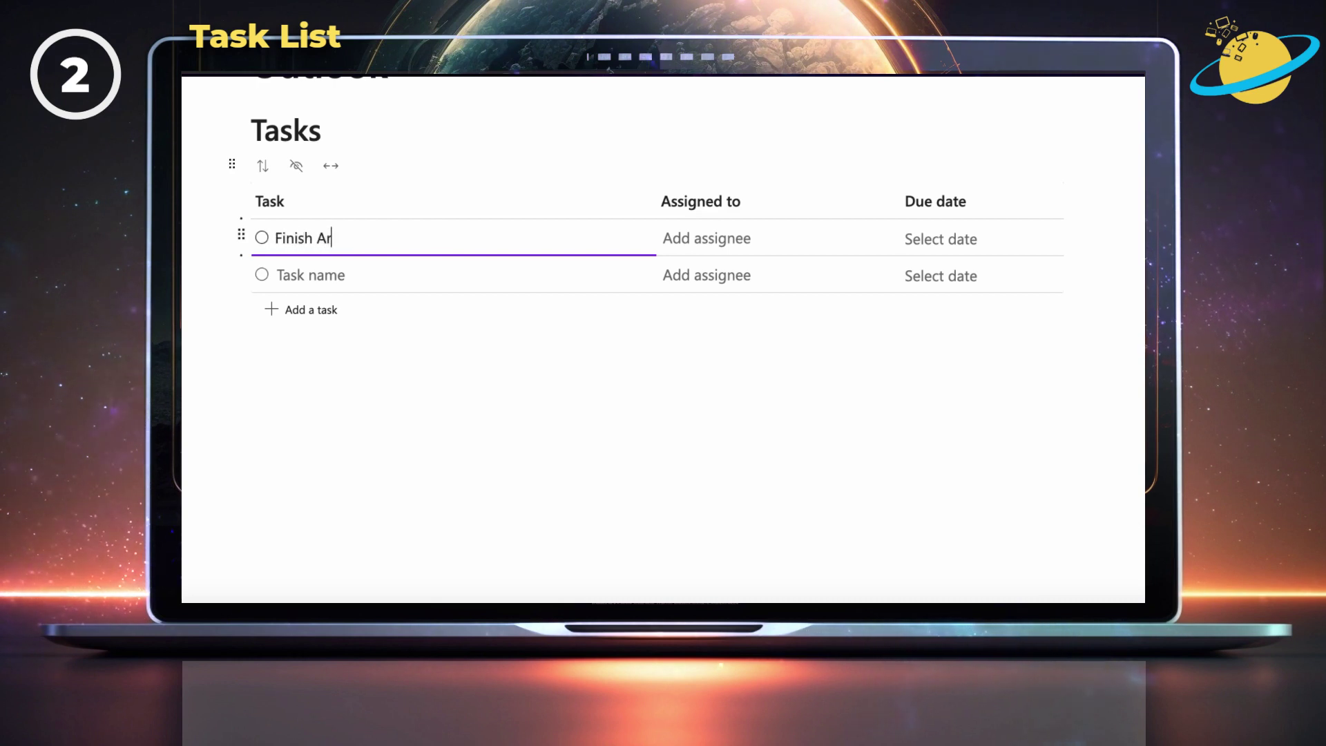
type("ticle")
left_click(441, 273)
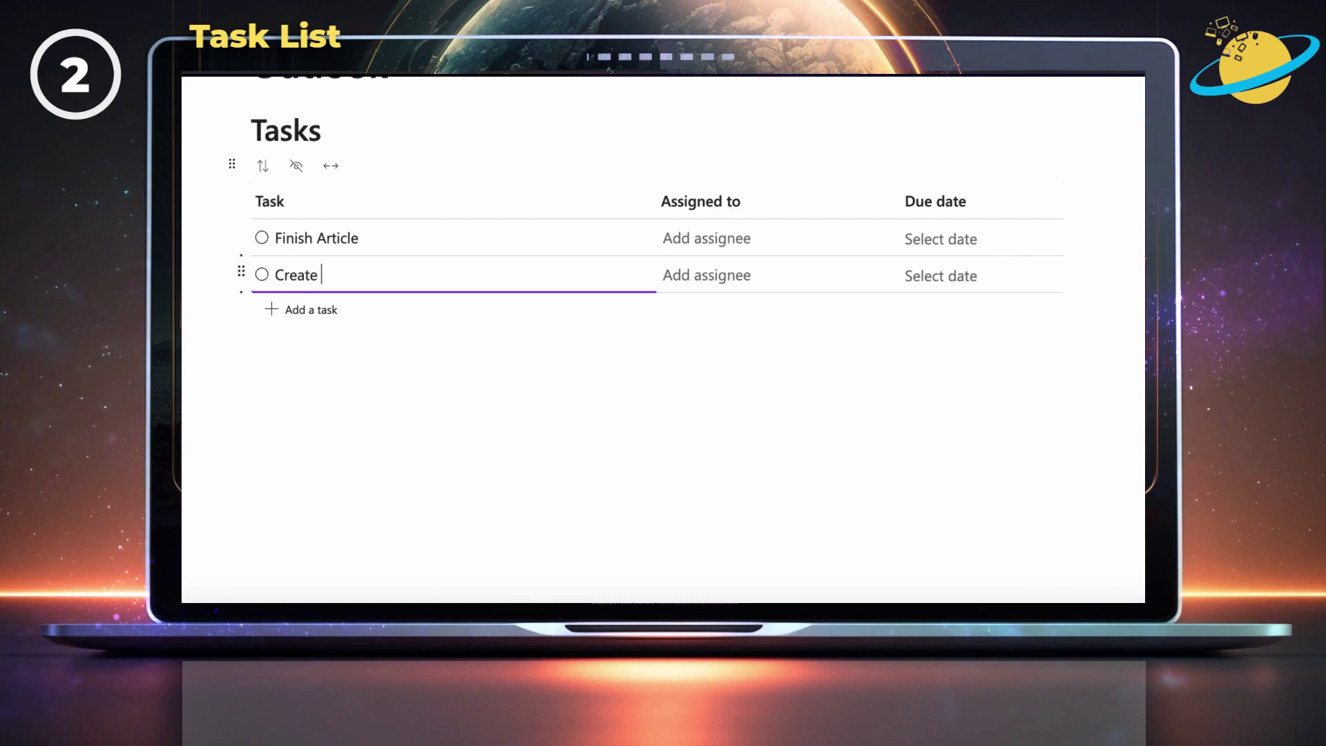
type("Create Video")
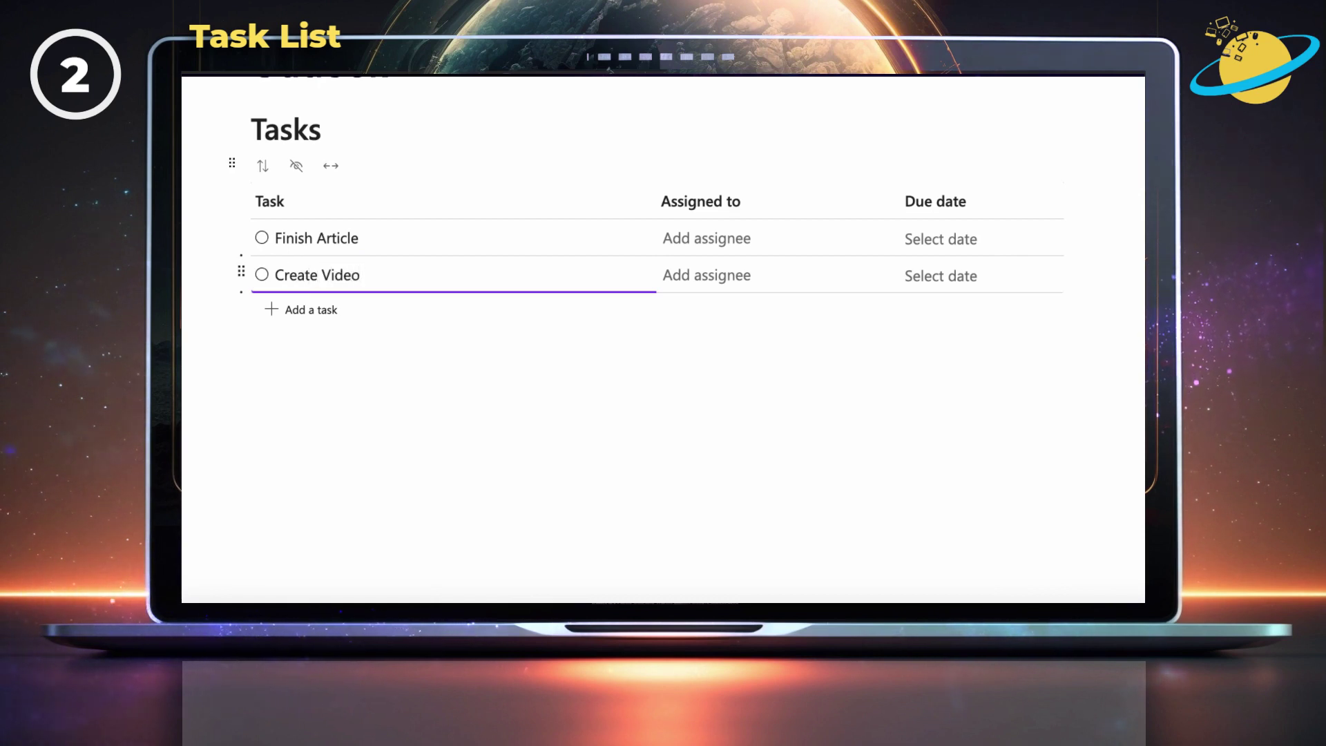
Step: Assign both the Finish Article and Create Video tasks to the third suggested person
left_click(867, 239)
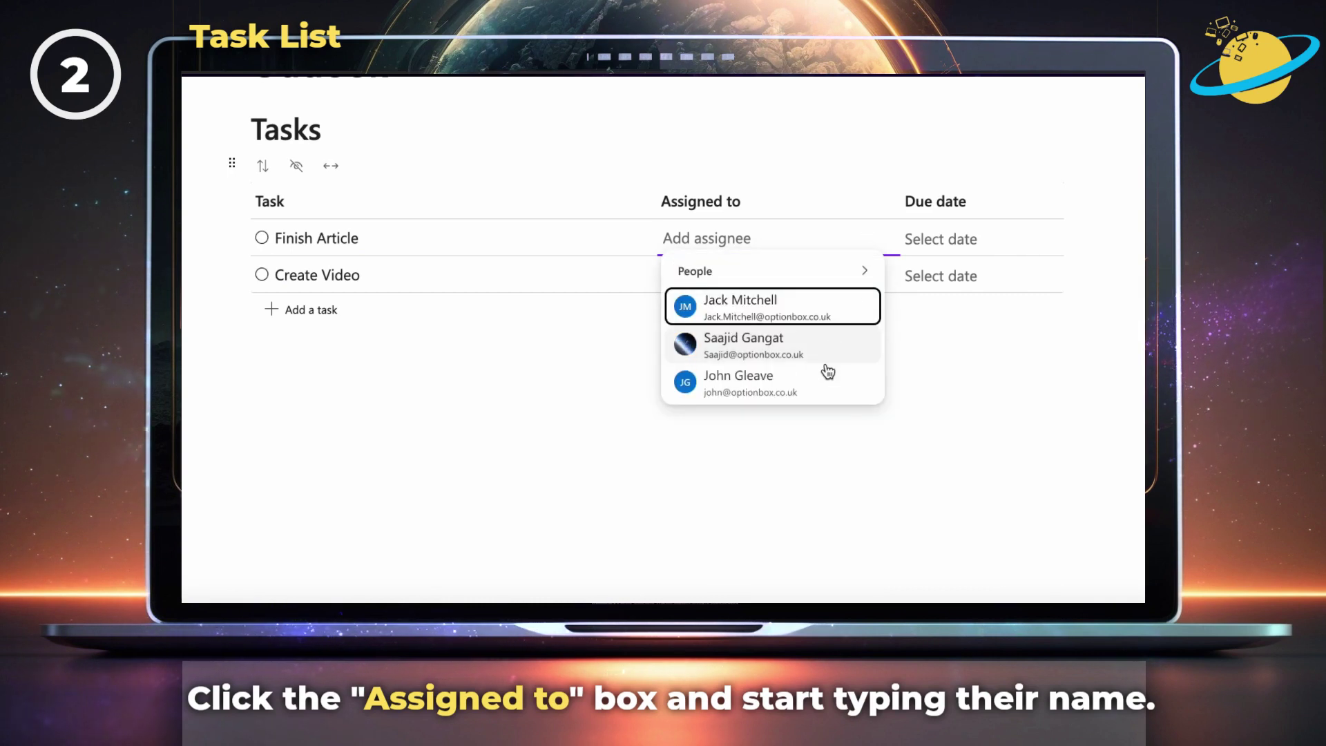
left_click(823, 373)
left_click(822, 283)
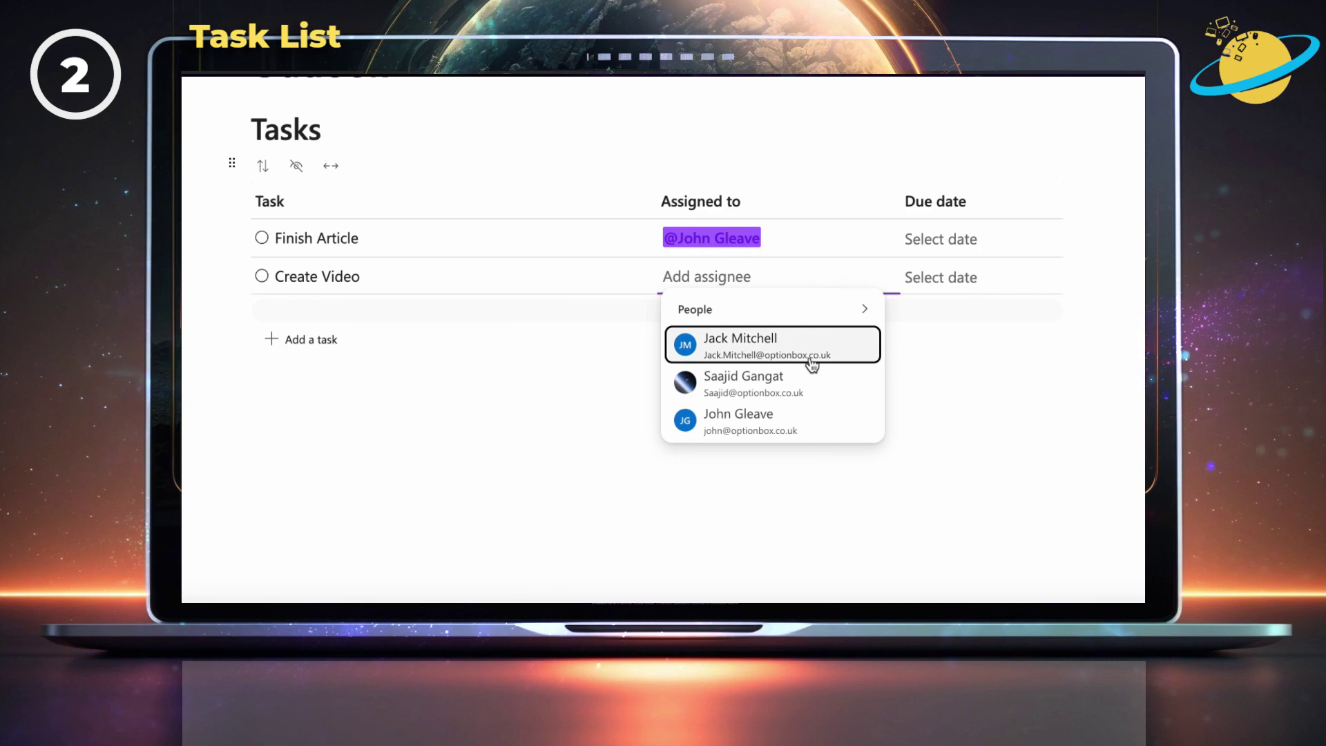
left_click(794, 420)
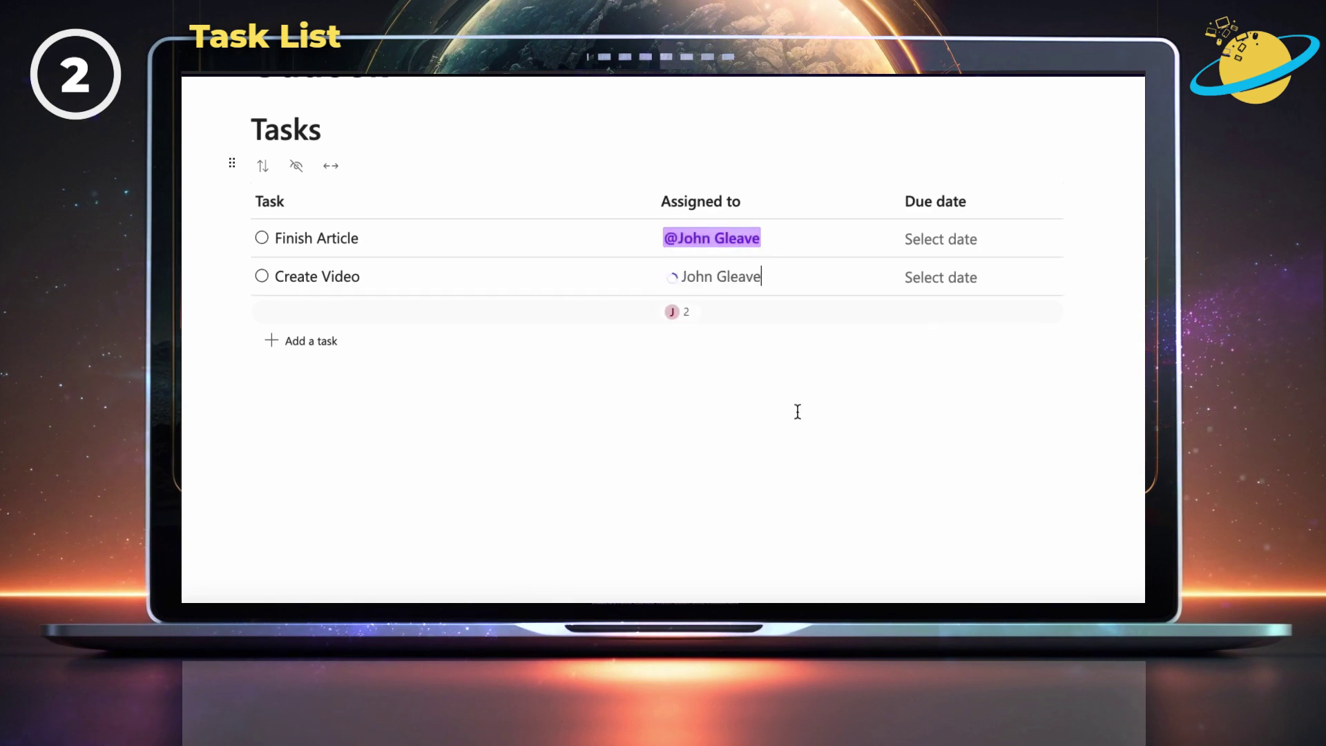
Step: Set the due date of both Finish Article and Create Video to today, 17 April 2023
left_click(965, 239)
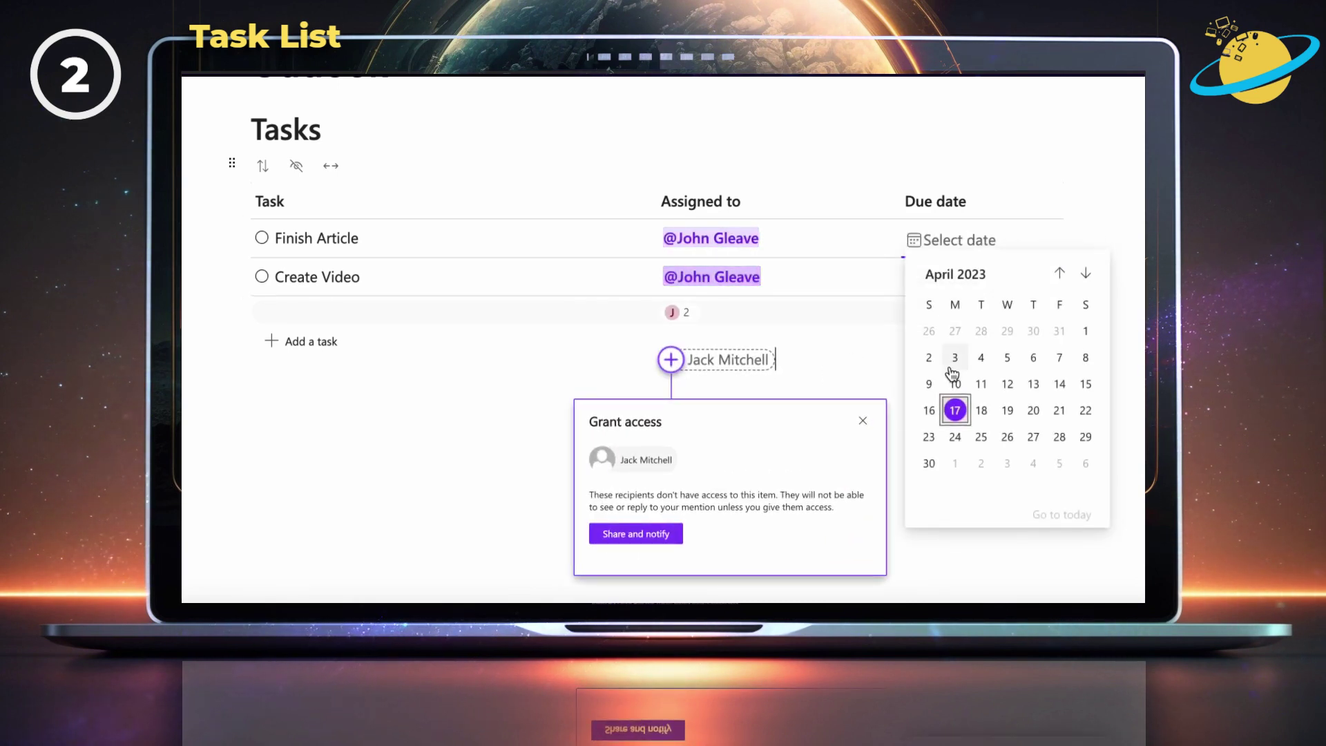
left_click(955, 410)
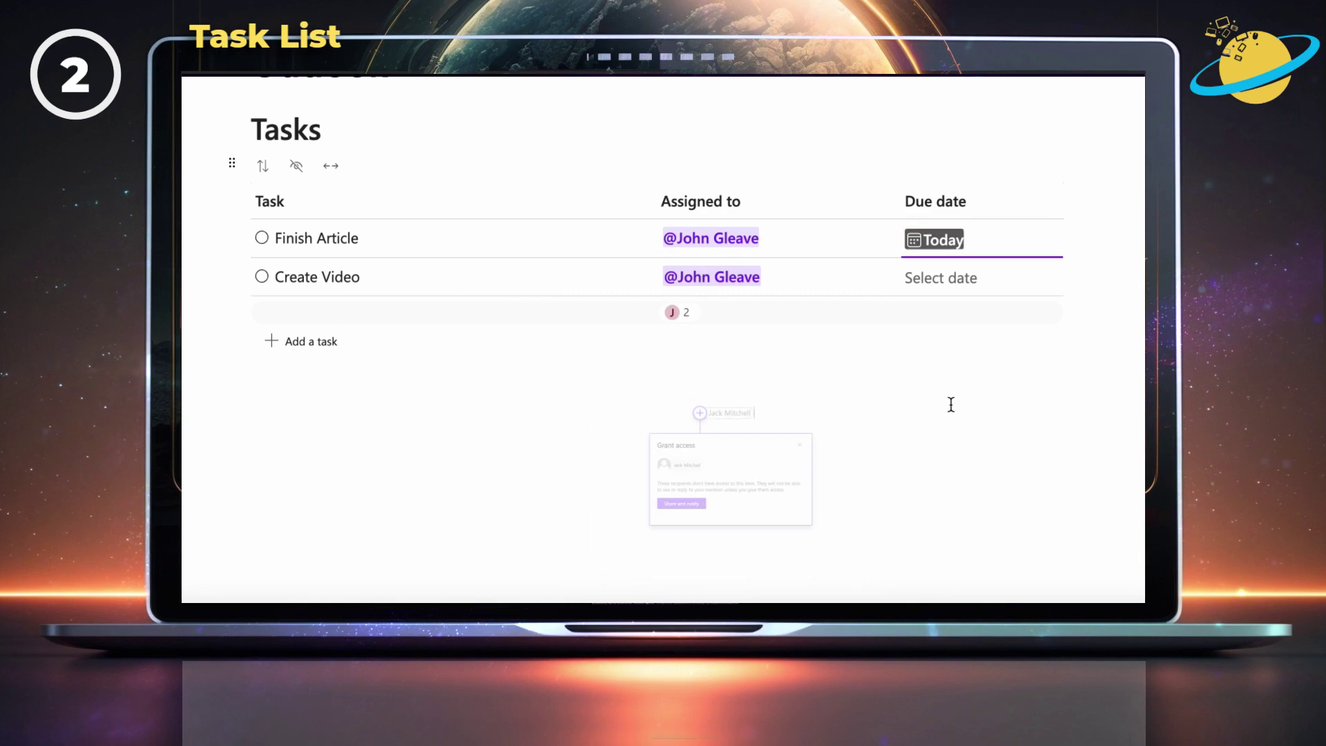
left_click(953, 280)
left_click(955, 450)
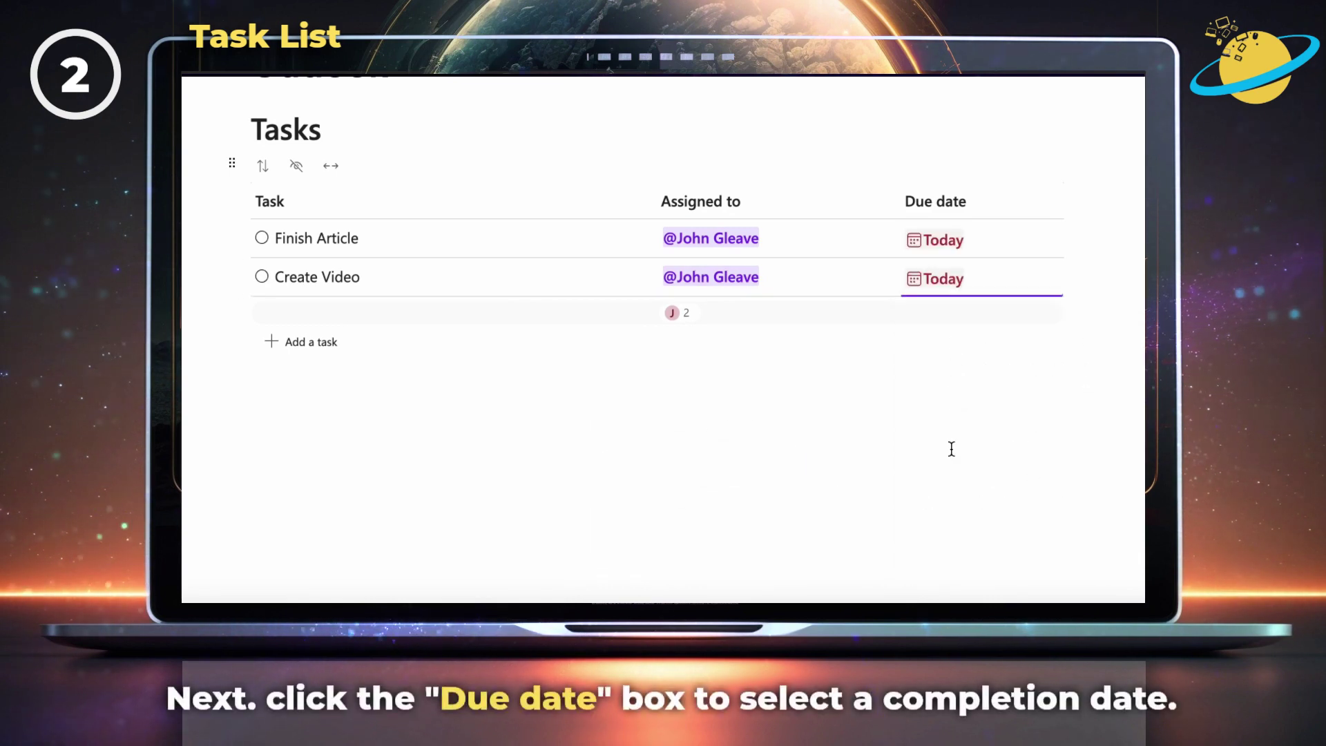
Step: Move the Create Video task above Finish Article in the Tasks list
left_click(919, 419)
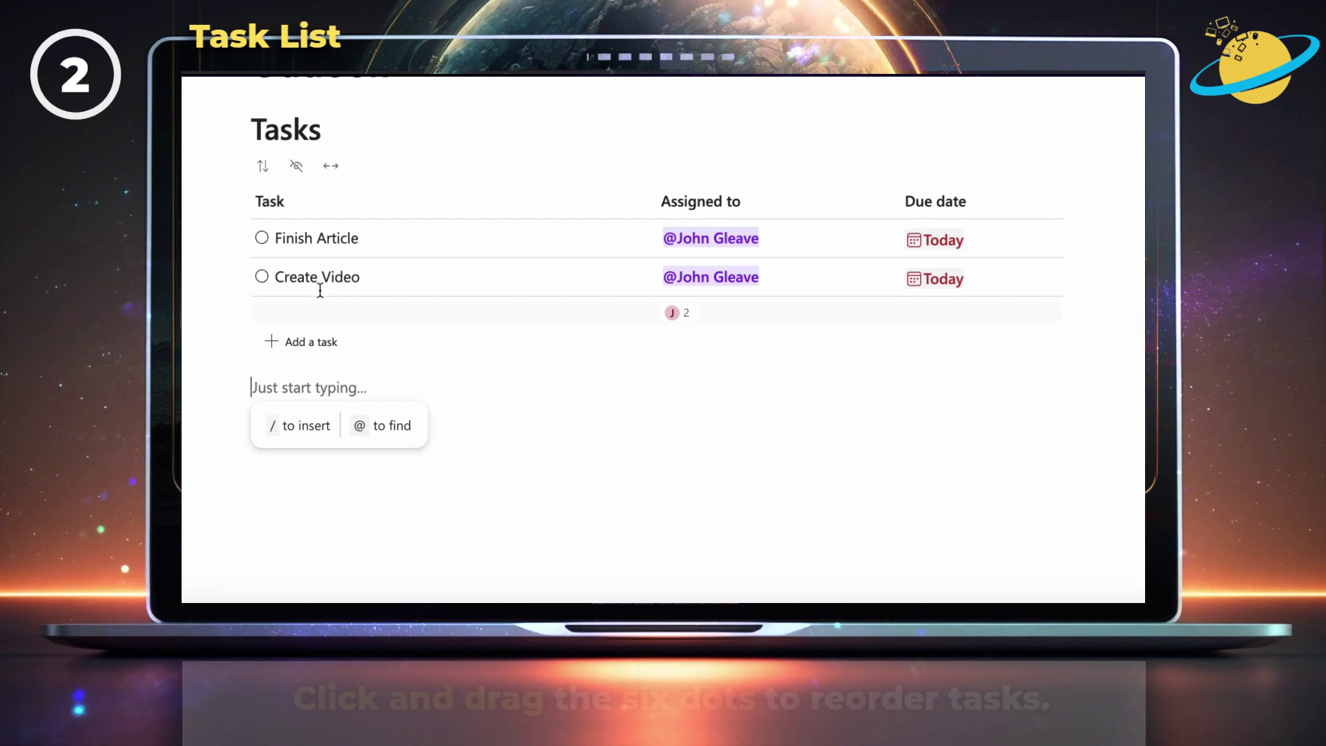
mouse_move(247, 276)
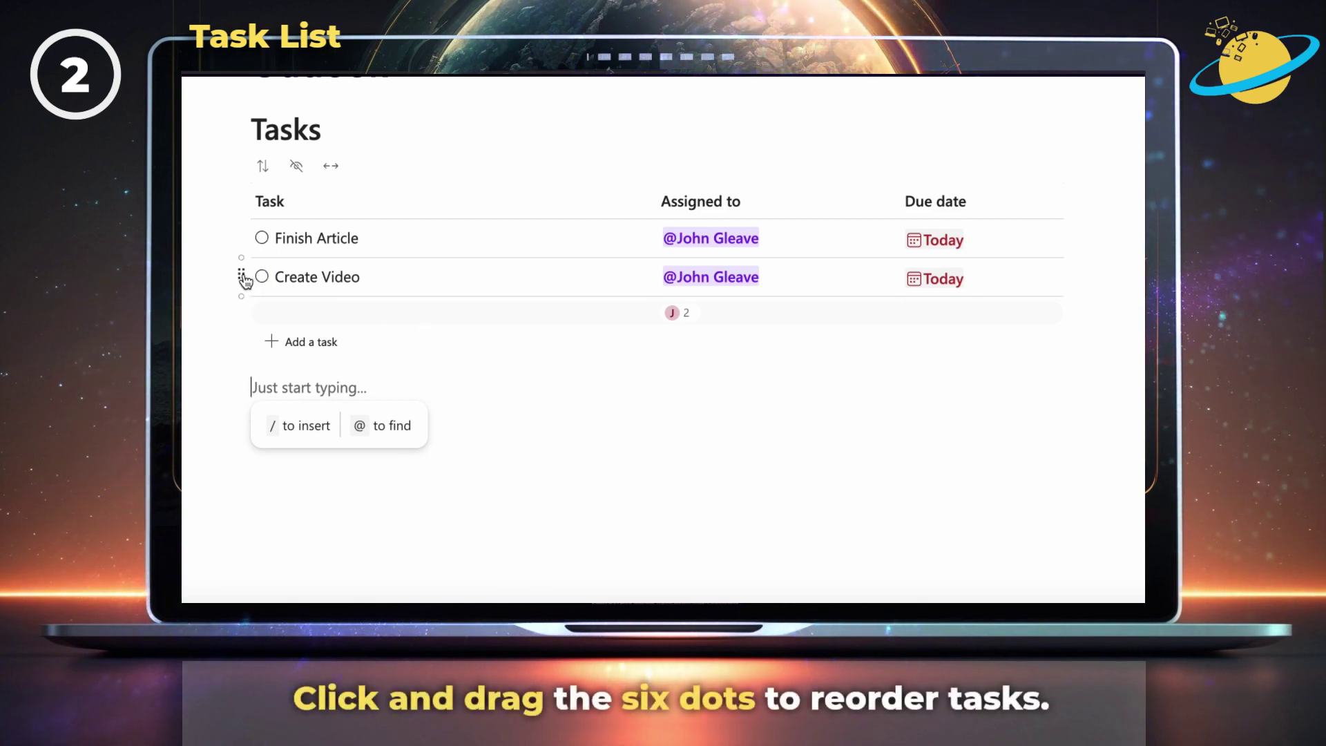
left_click_drag(245, 278, 242, 238)
key("Return")
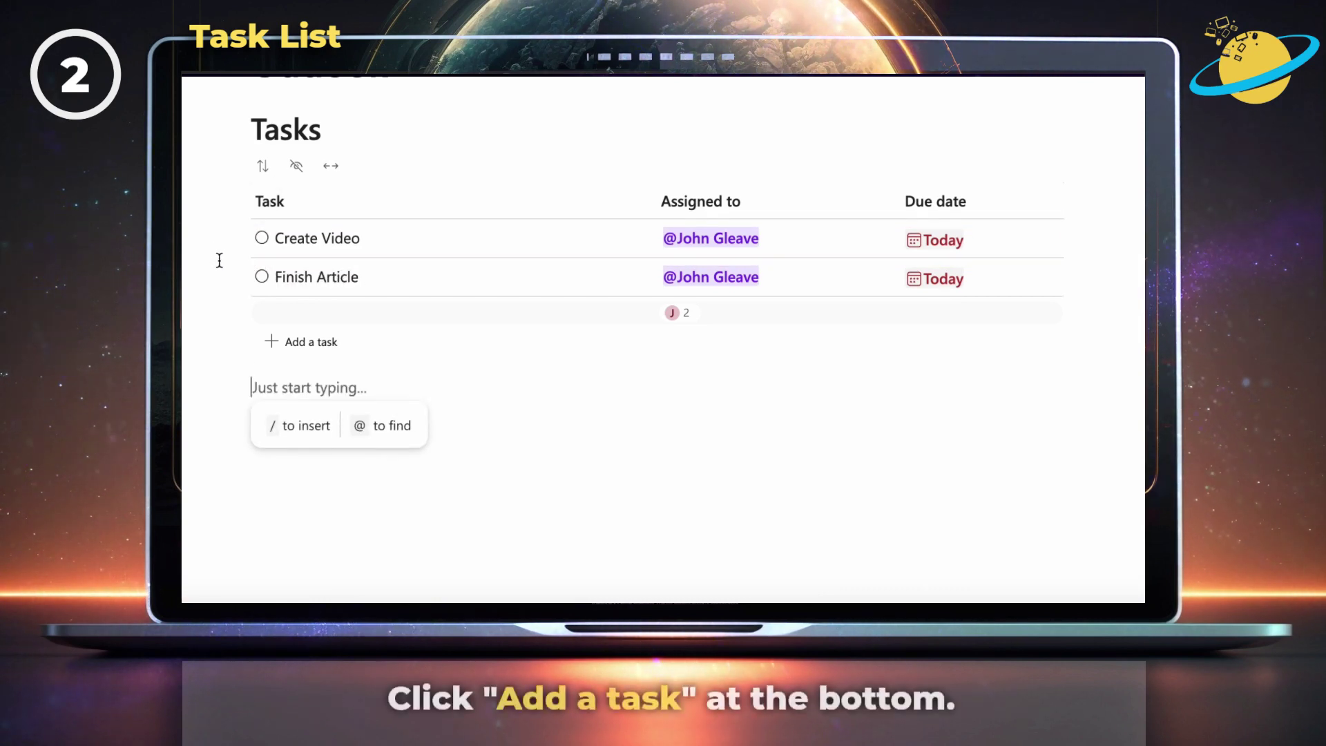
Step: Add a blank task at the end of the list and another between Create Video and Finish Article
left_click(306, 346)
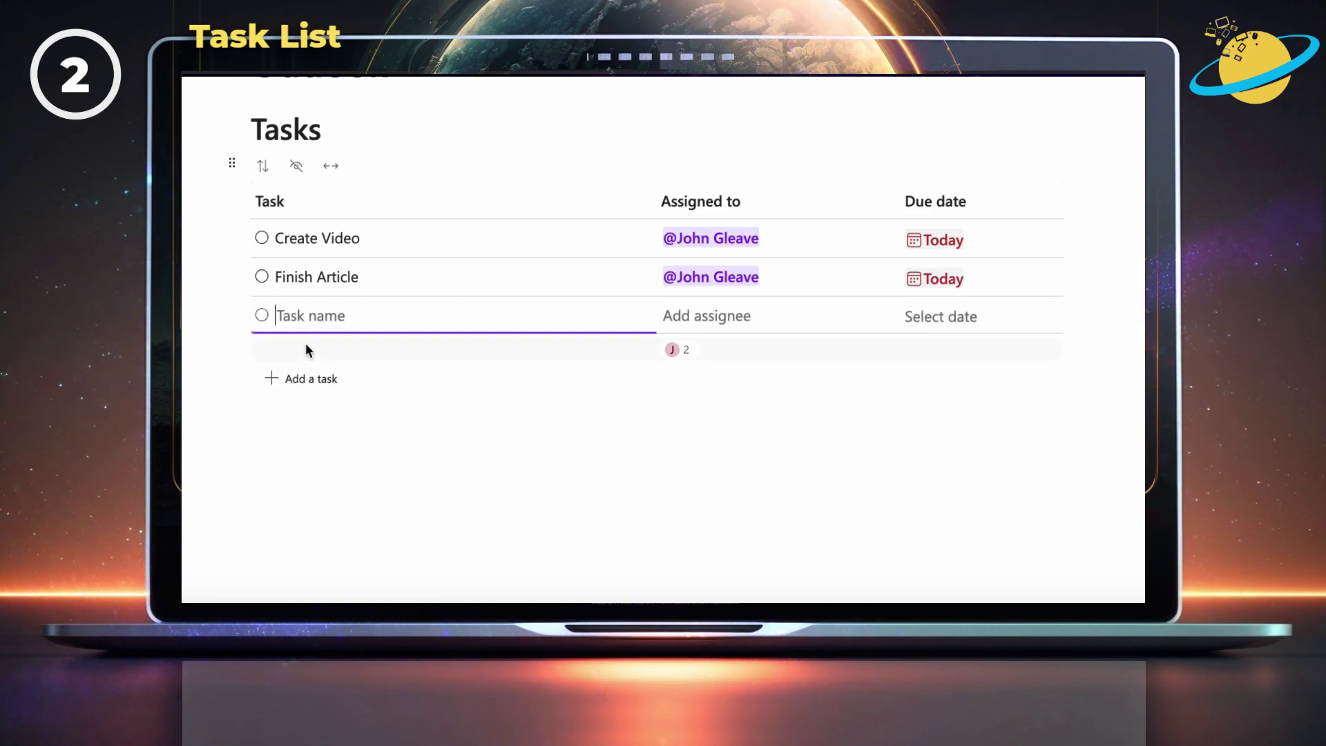
mouse_move(262, 292)
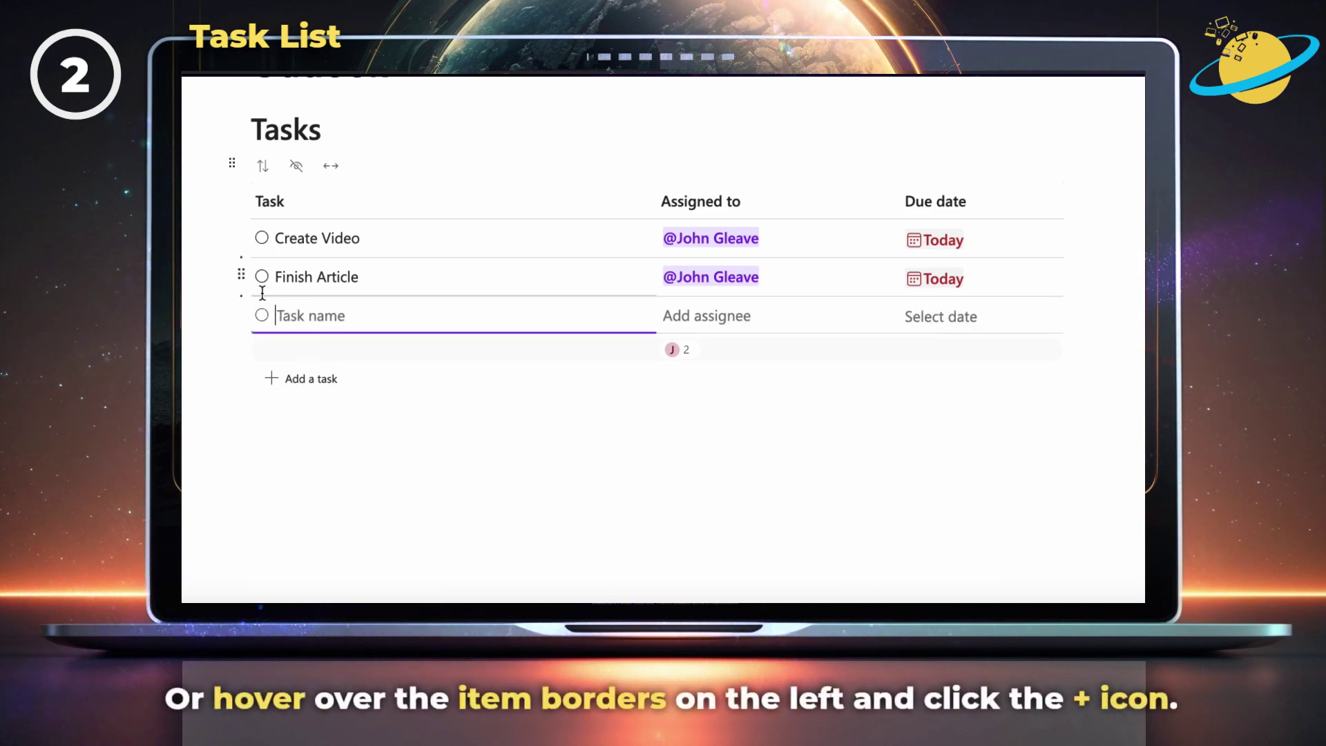
left_click(241, 259)
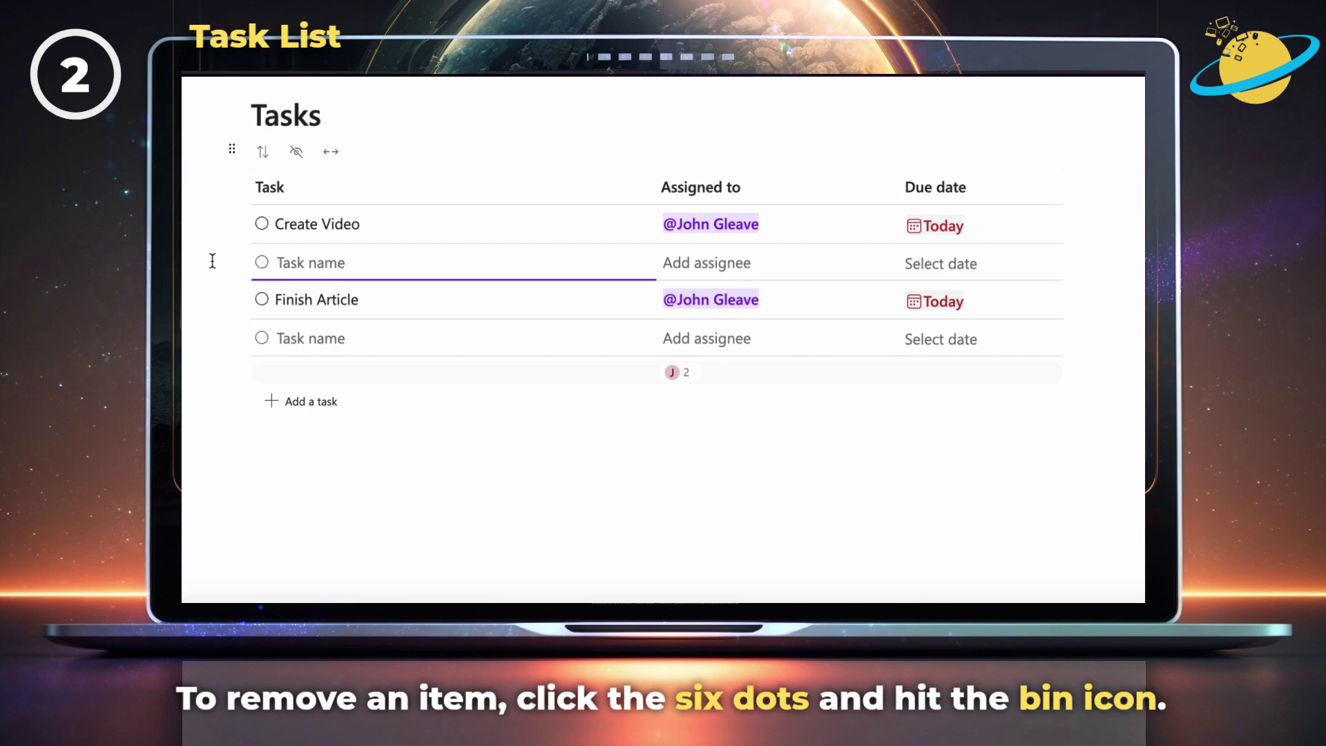
Step: Delete the blank task between Create Video and Finish Article
left_click(242, 263)
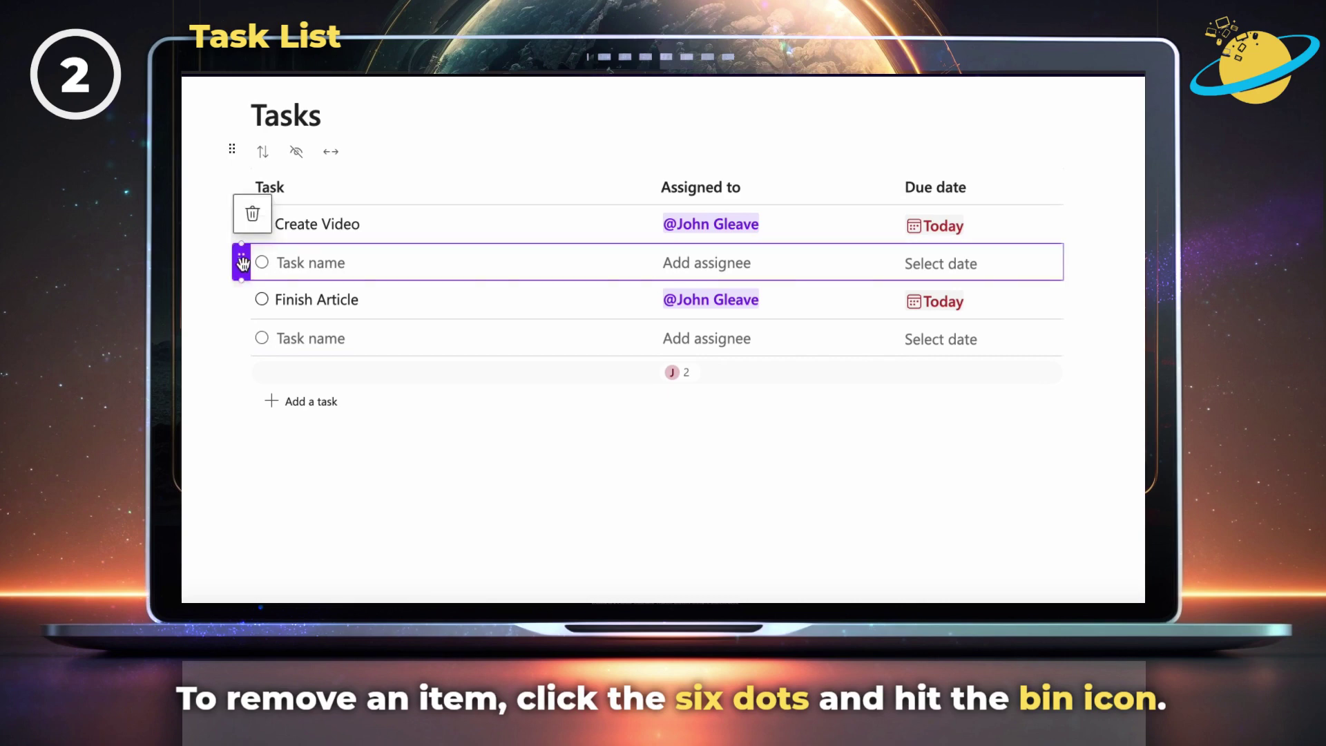
left_click(252, 214)
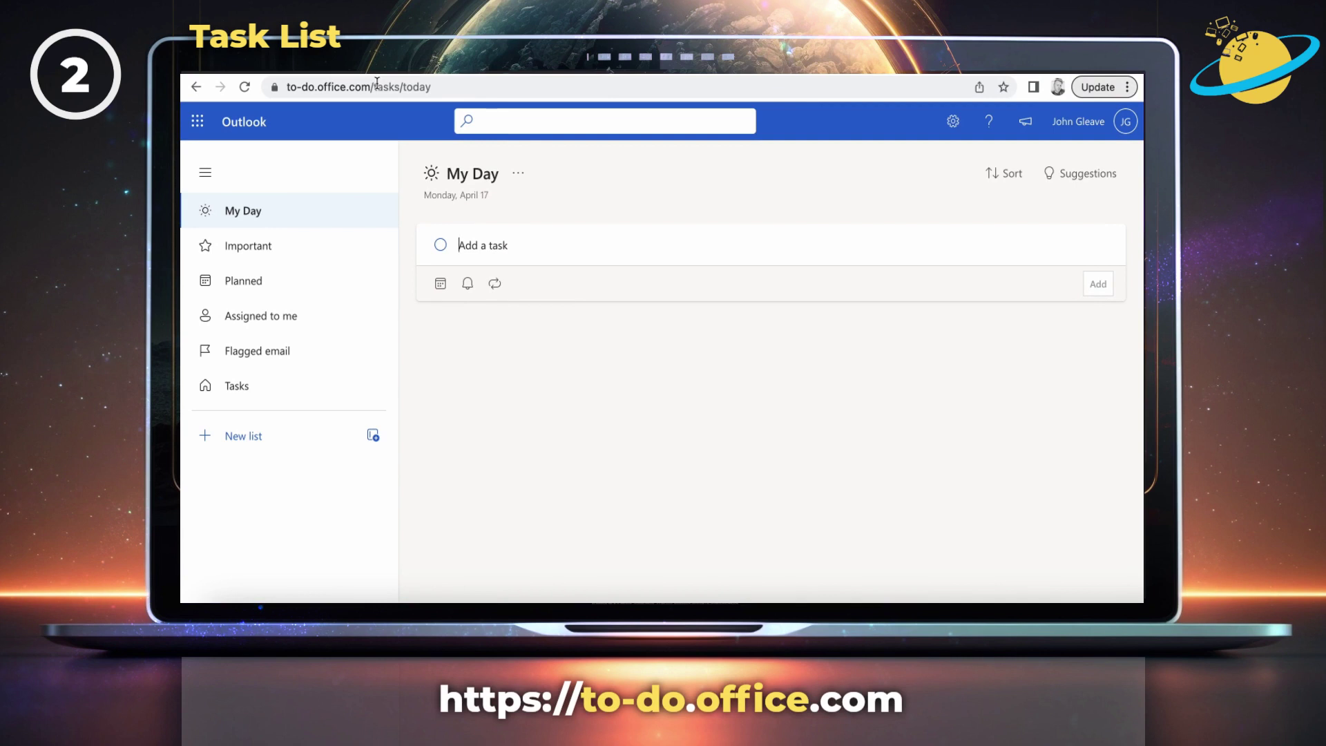
Step: In Microsoft To Do, show the tasks assigned to me and mark Finish Article and Create Video as complete
left_click(314, 320)
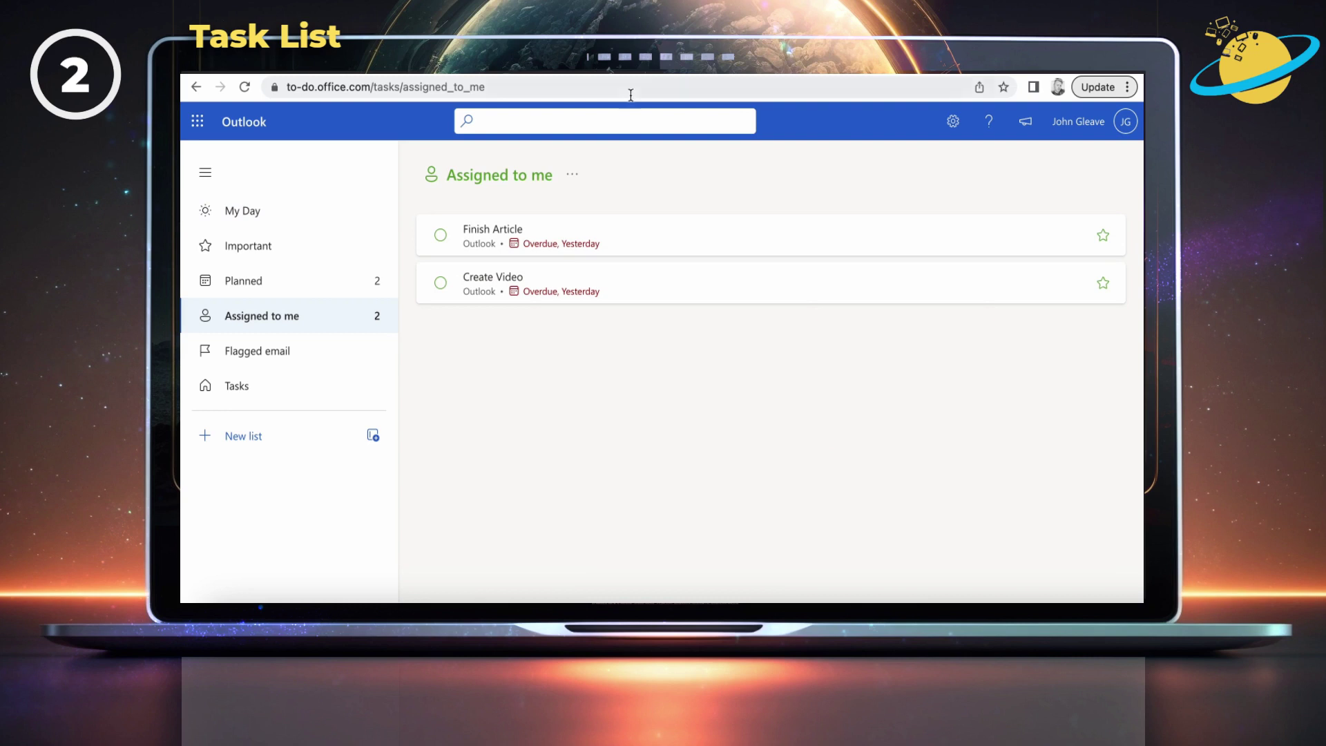
left_click(441, 236)
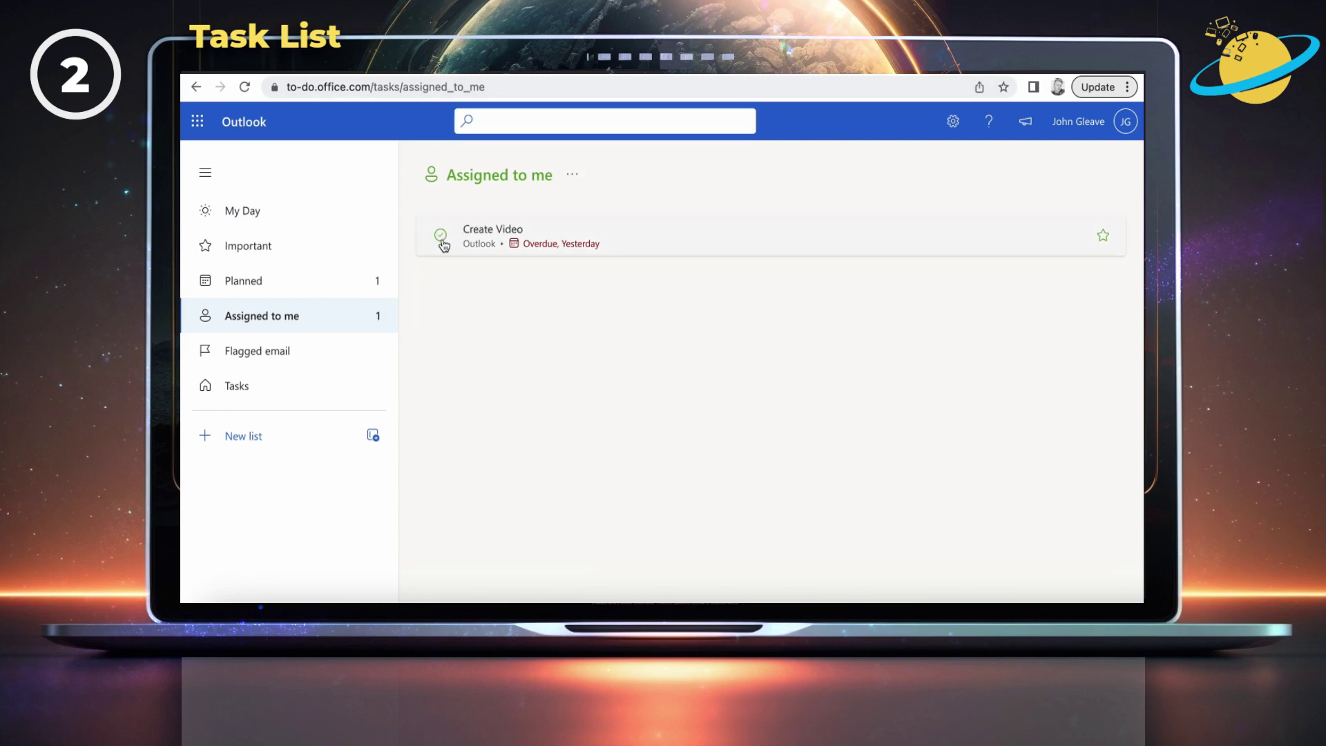
left_click(442, 237)
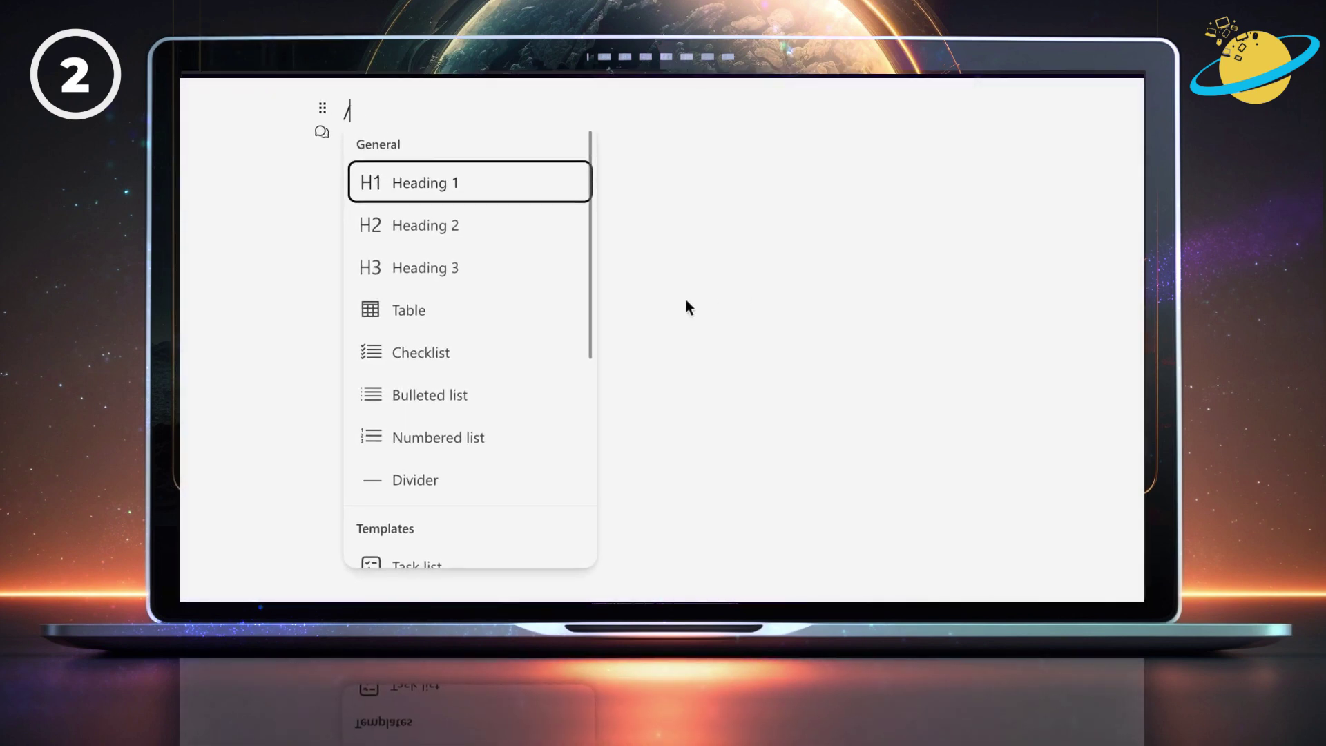
mouse_move(562, 317)
scroll(562, 317, "down", 3)
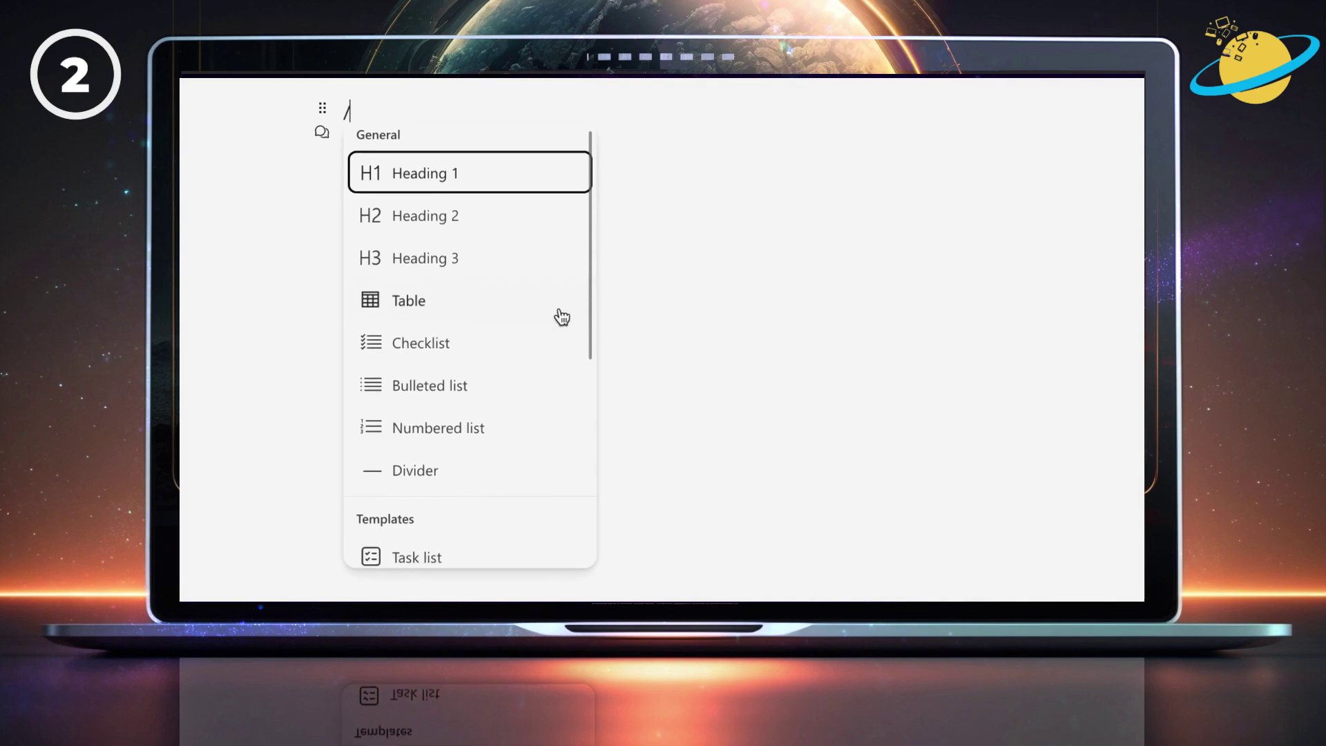
scroll(561, 317, "down", 5)
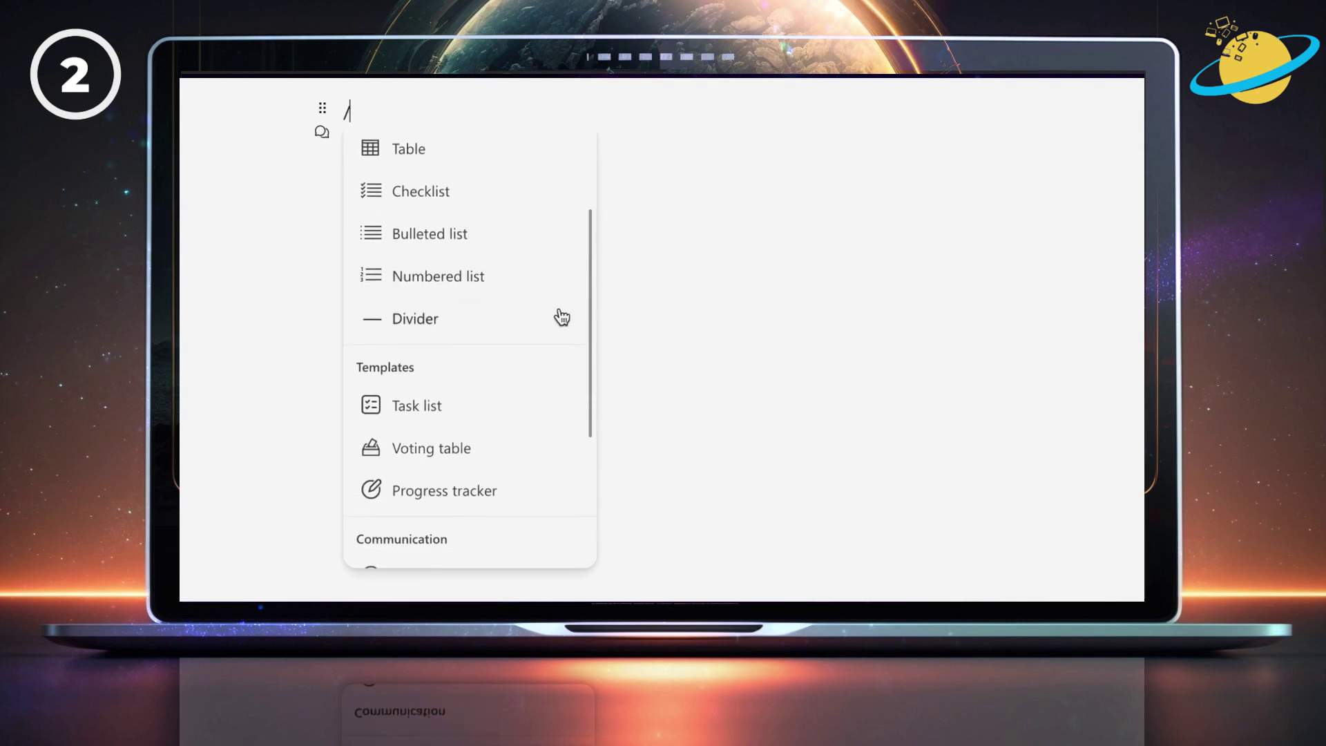
scroll(562, 317, "down", 5)
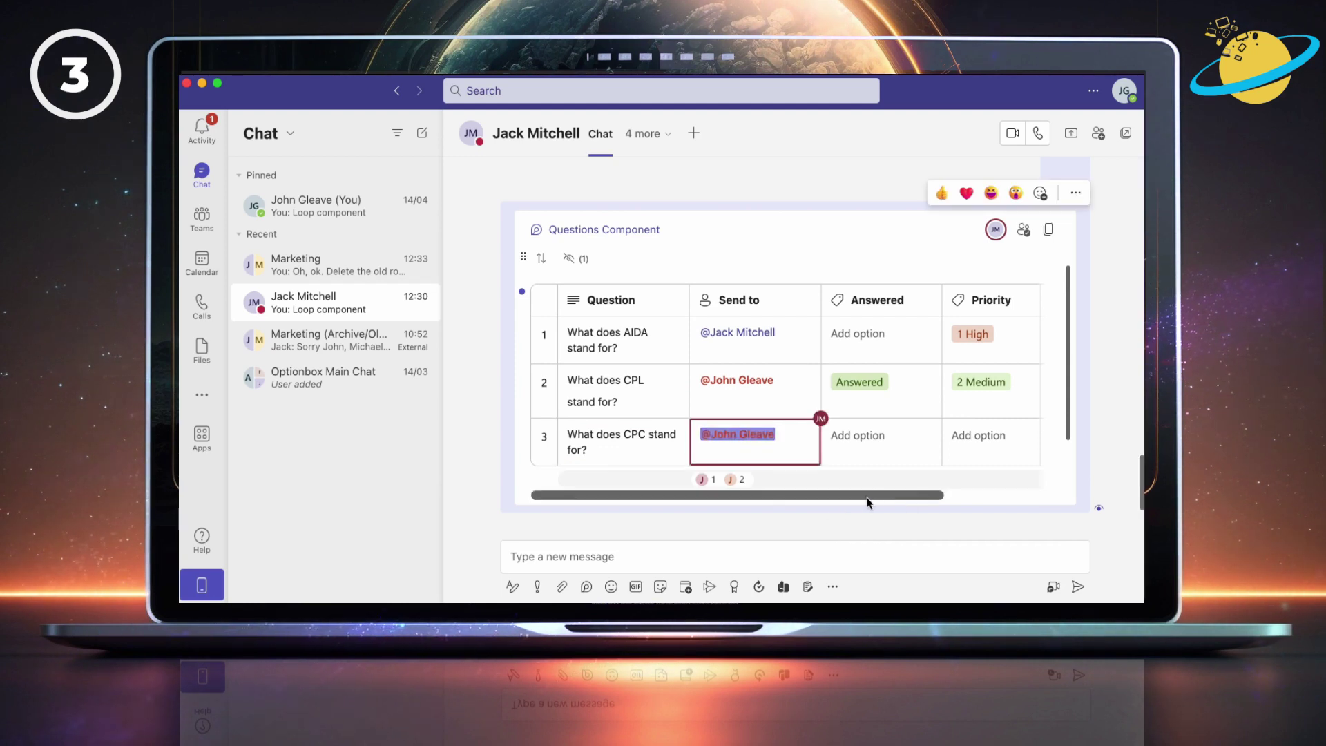
Step: In the Teams chat's Questions Component, set the Answered status of "What does CPC stand for?" to Answering
left_click(907, 437)
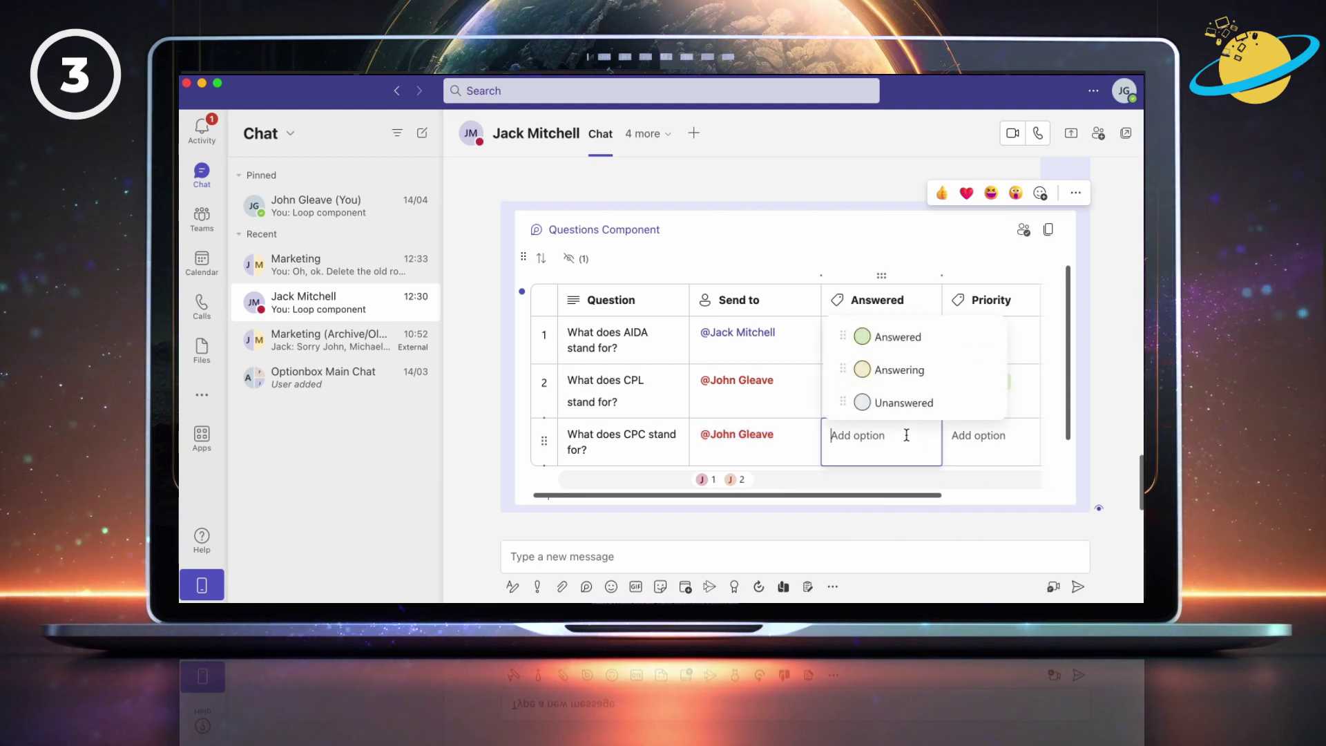
left_click(898, 369)
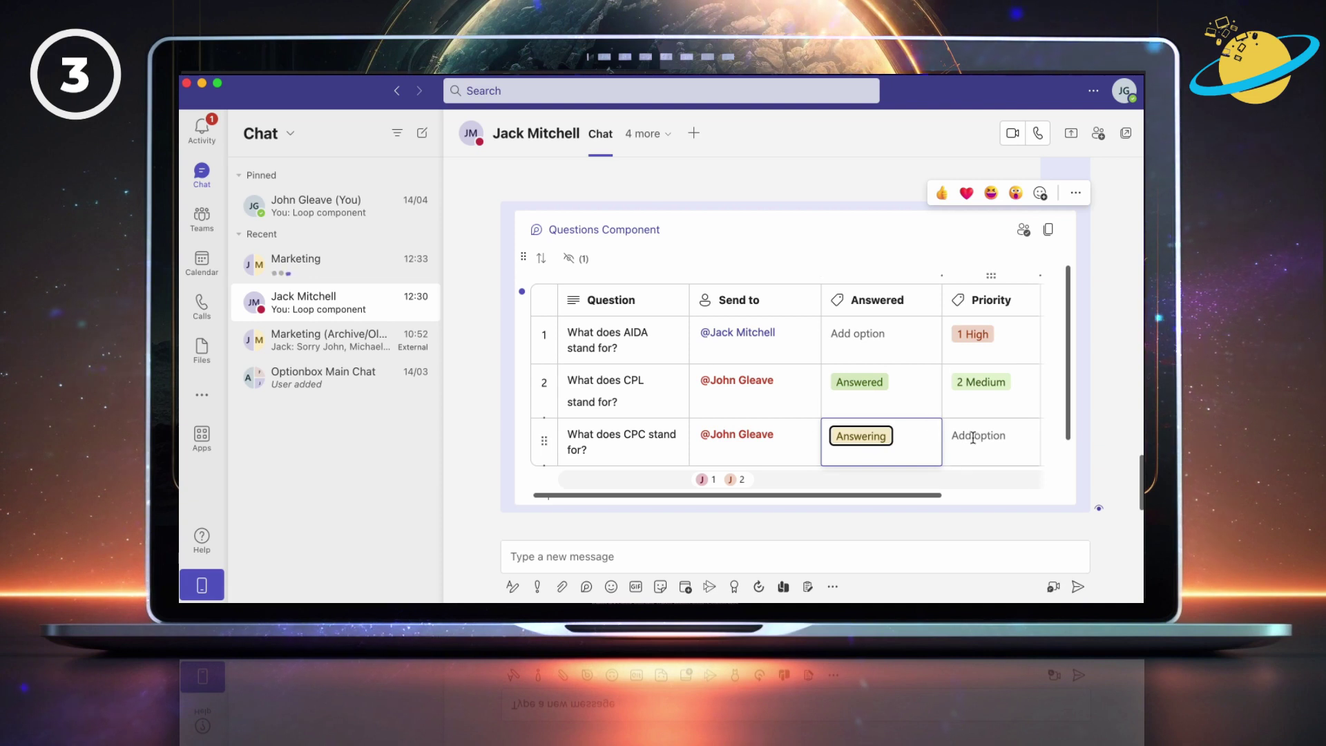